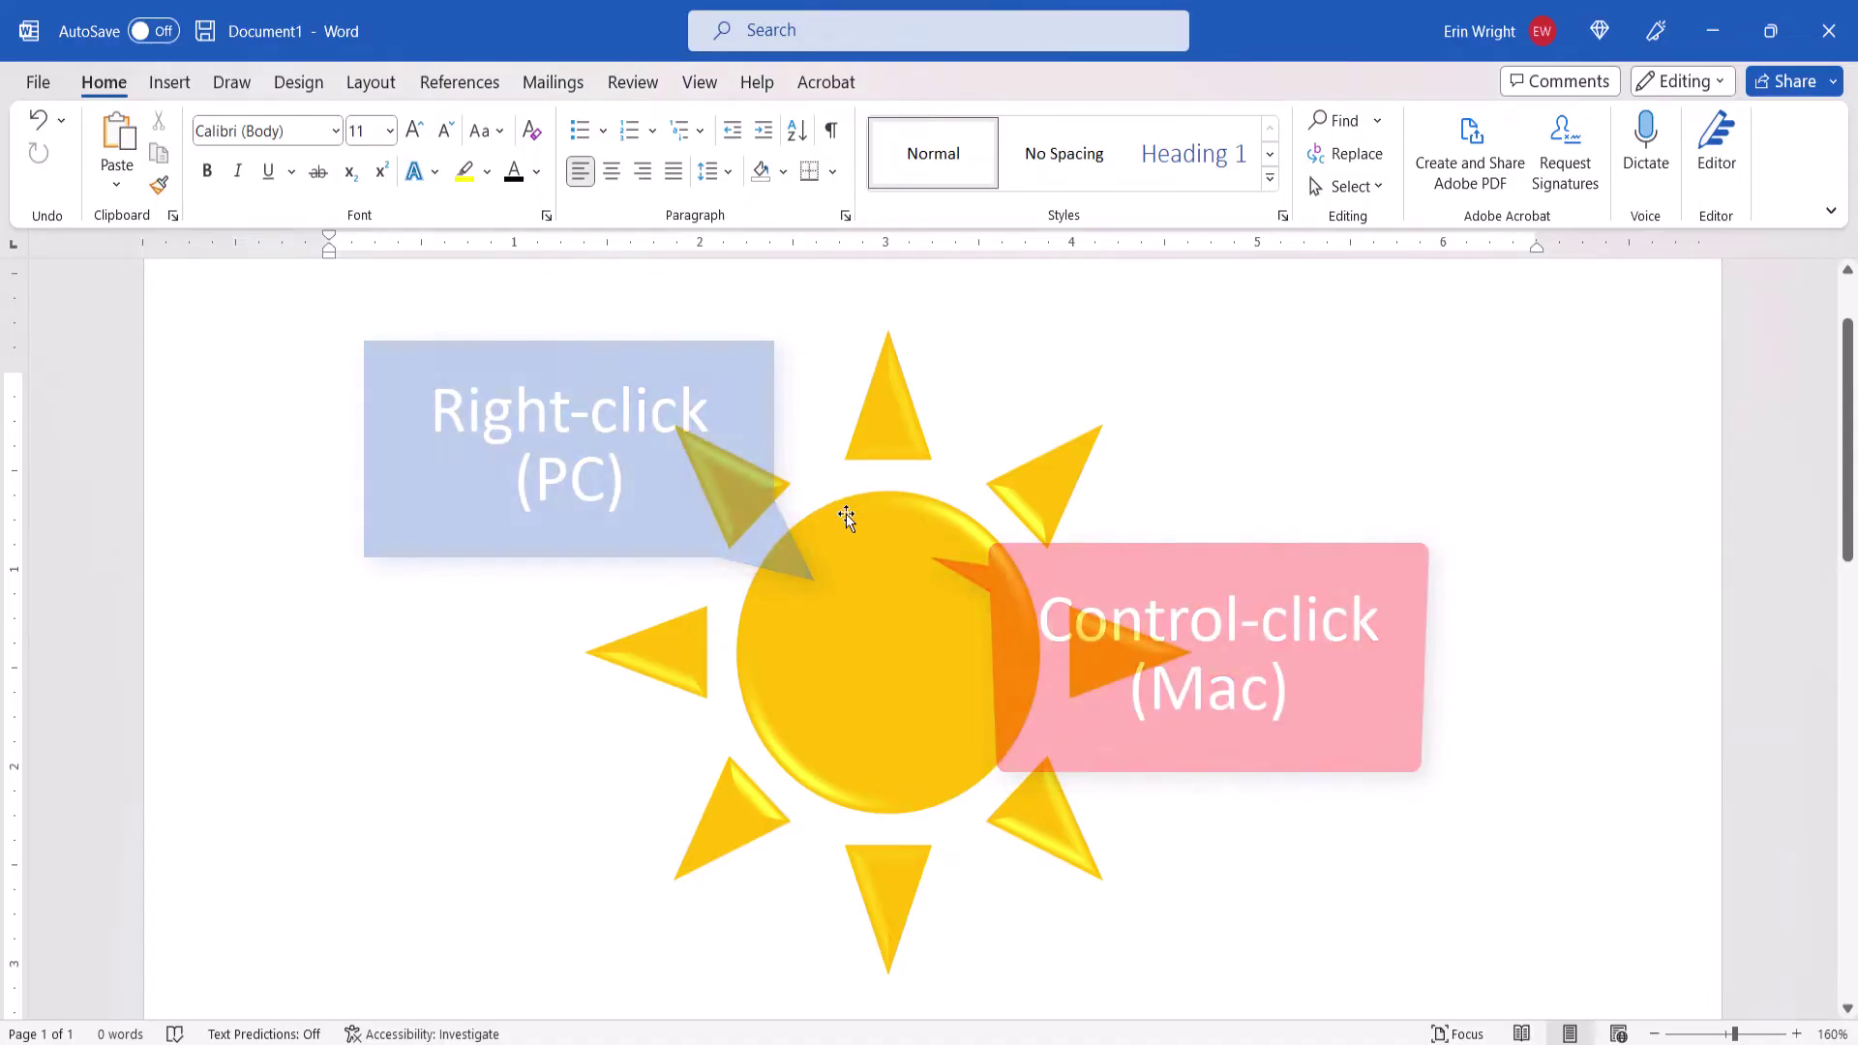
- Add 'Hello!' as text inside the sun shape using Add Text
right_click(845, 514)
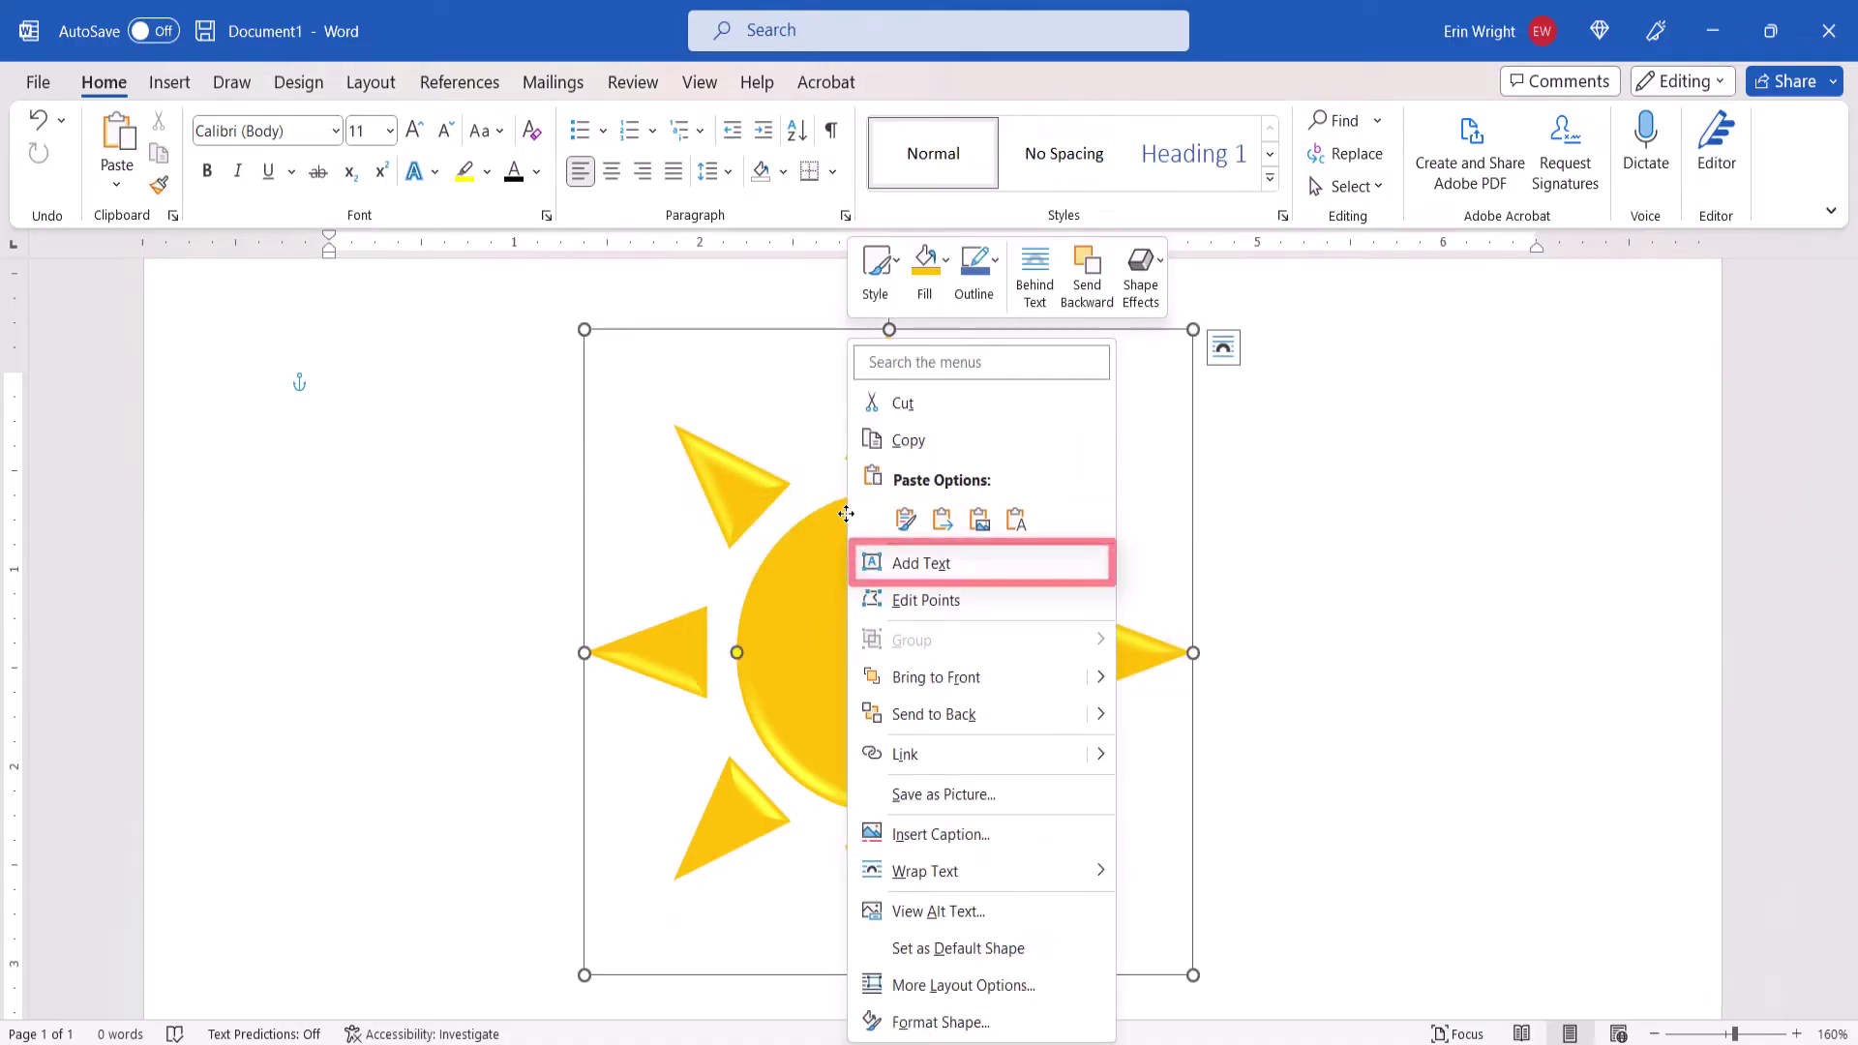
click(874, 562)
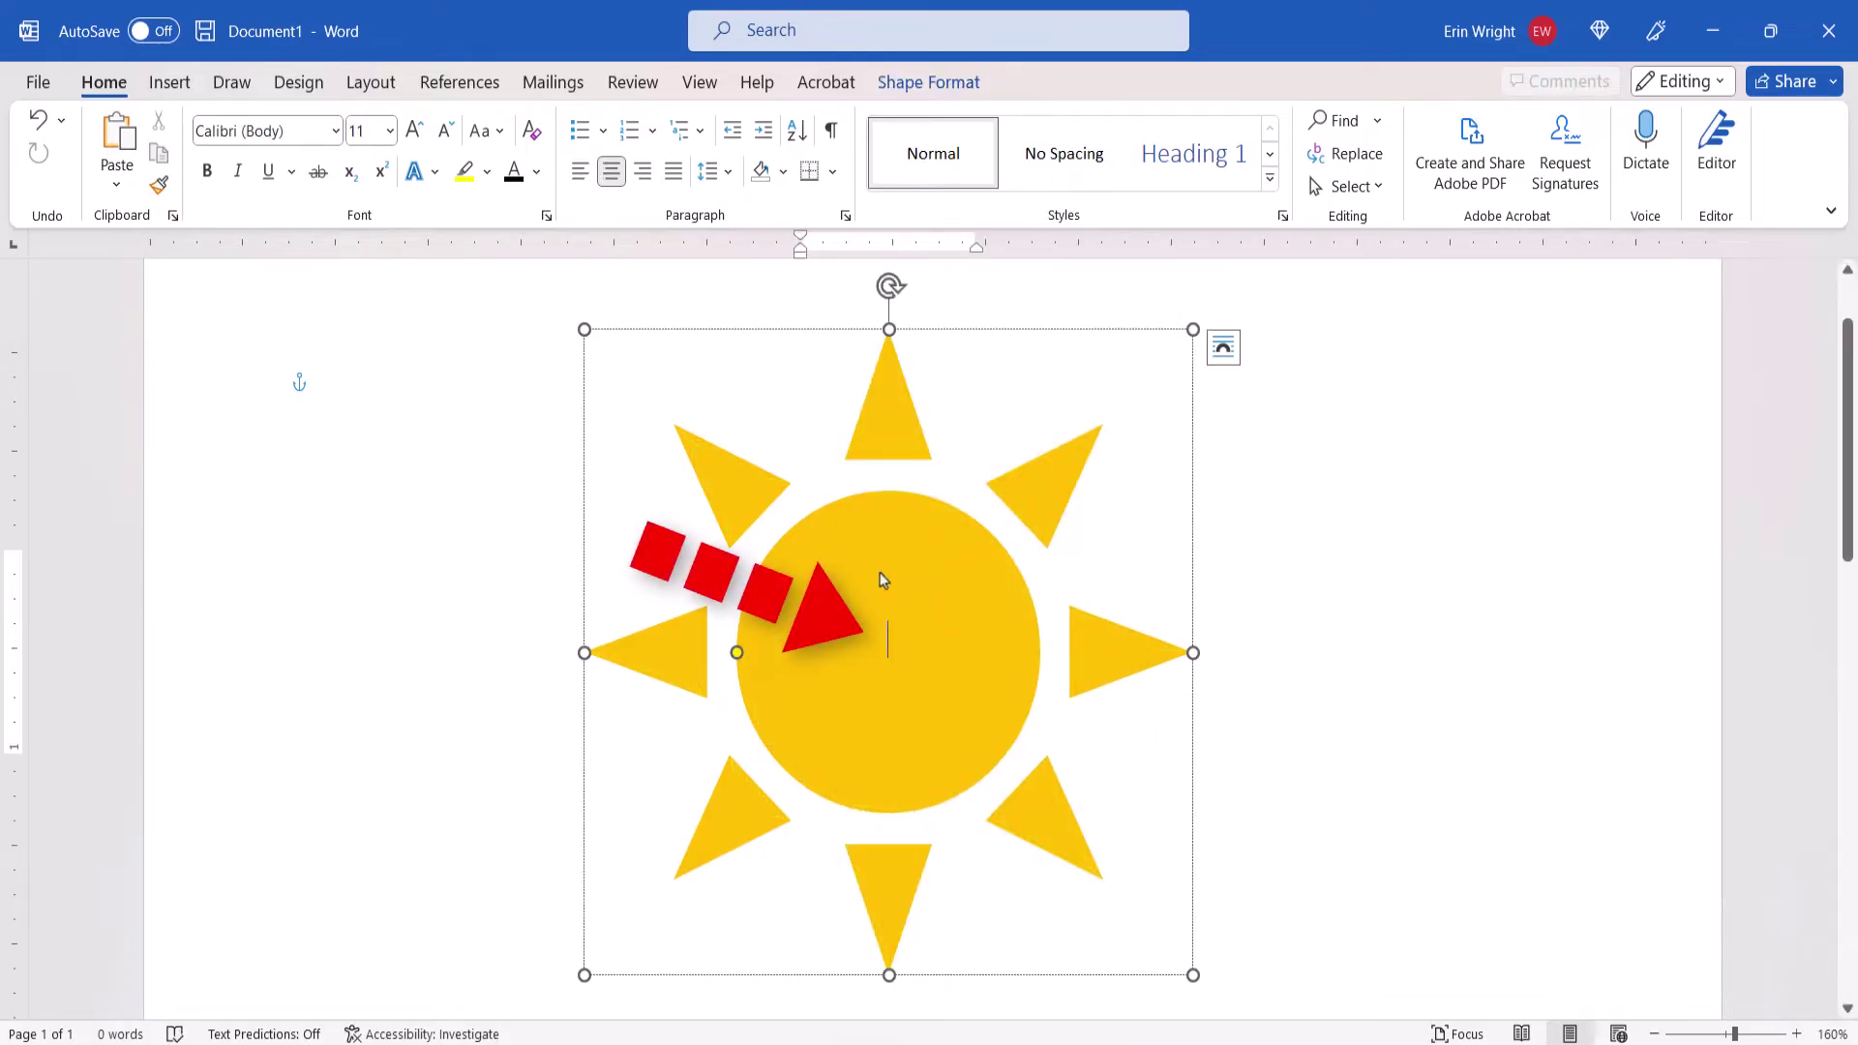
text(Hello!)
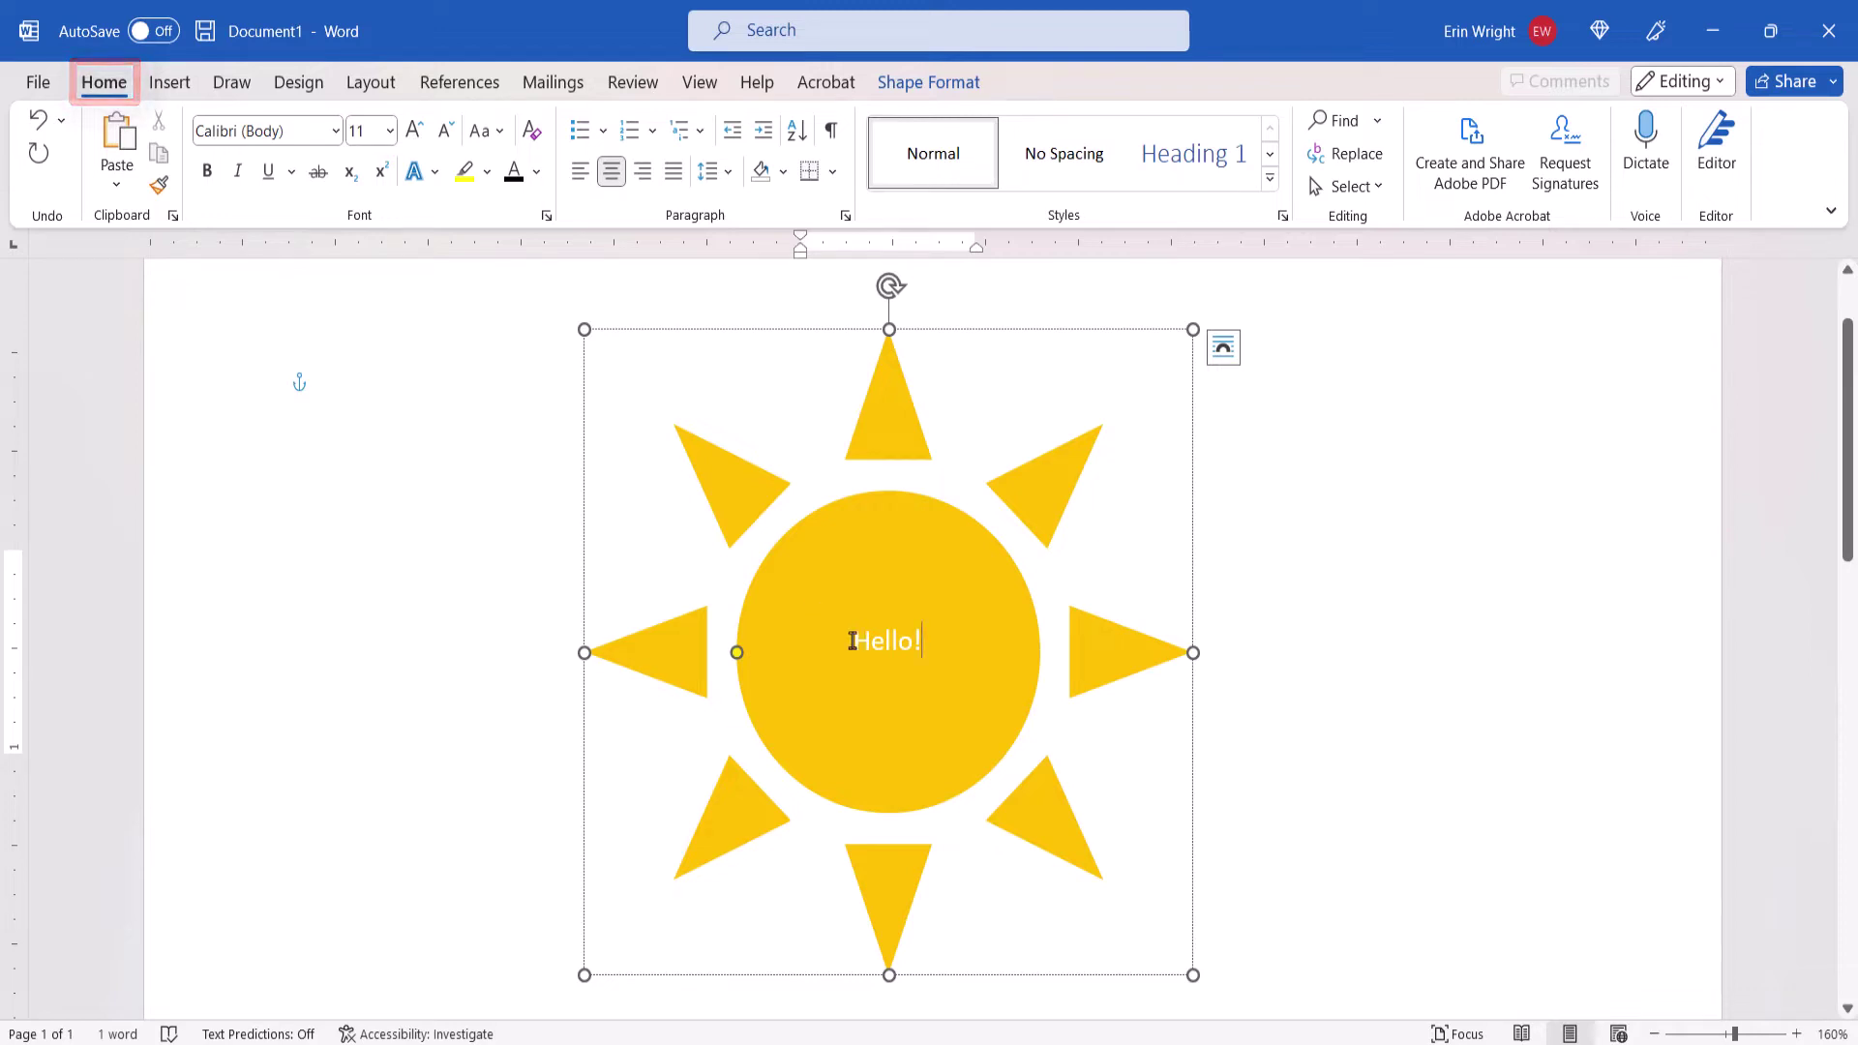
- Set the Hello! text in 16-point Cooper Black
drag(852, 640, 925, 639)
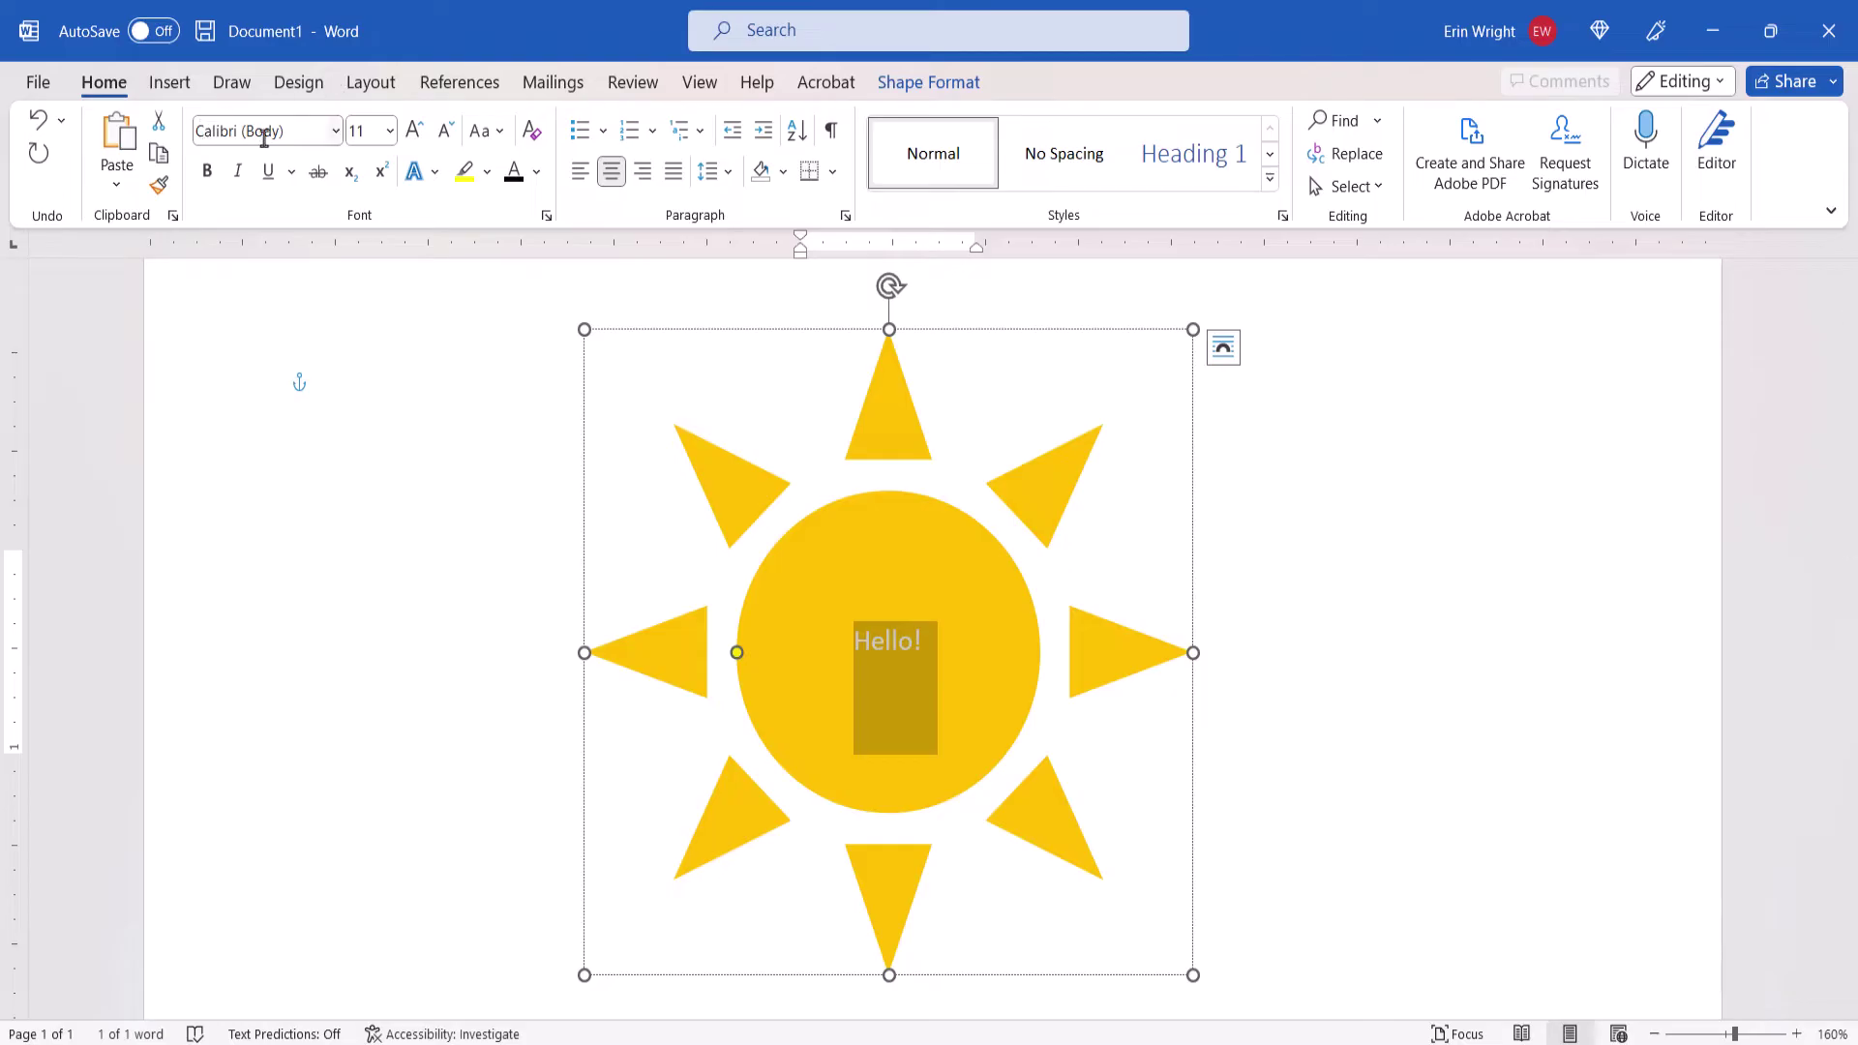
click(336, 133)
click(323, 312)
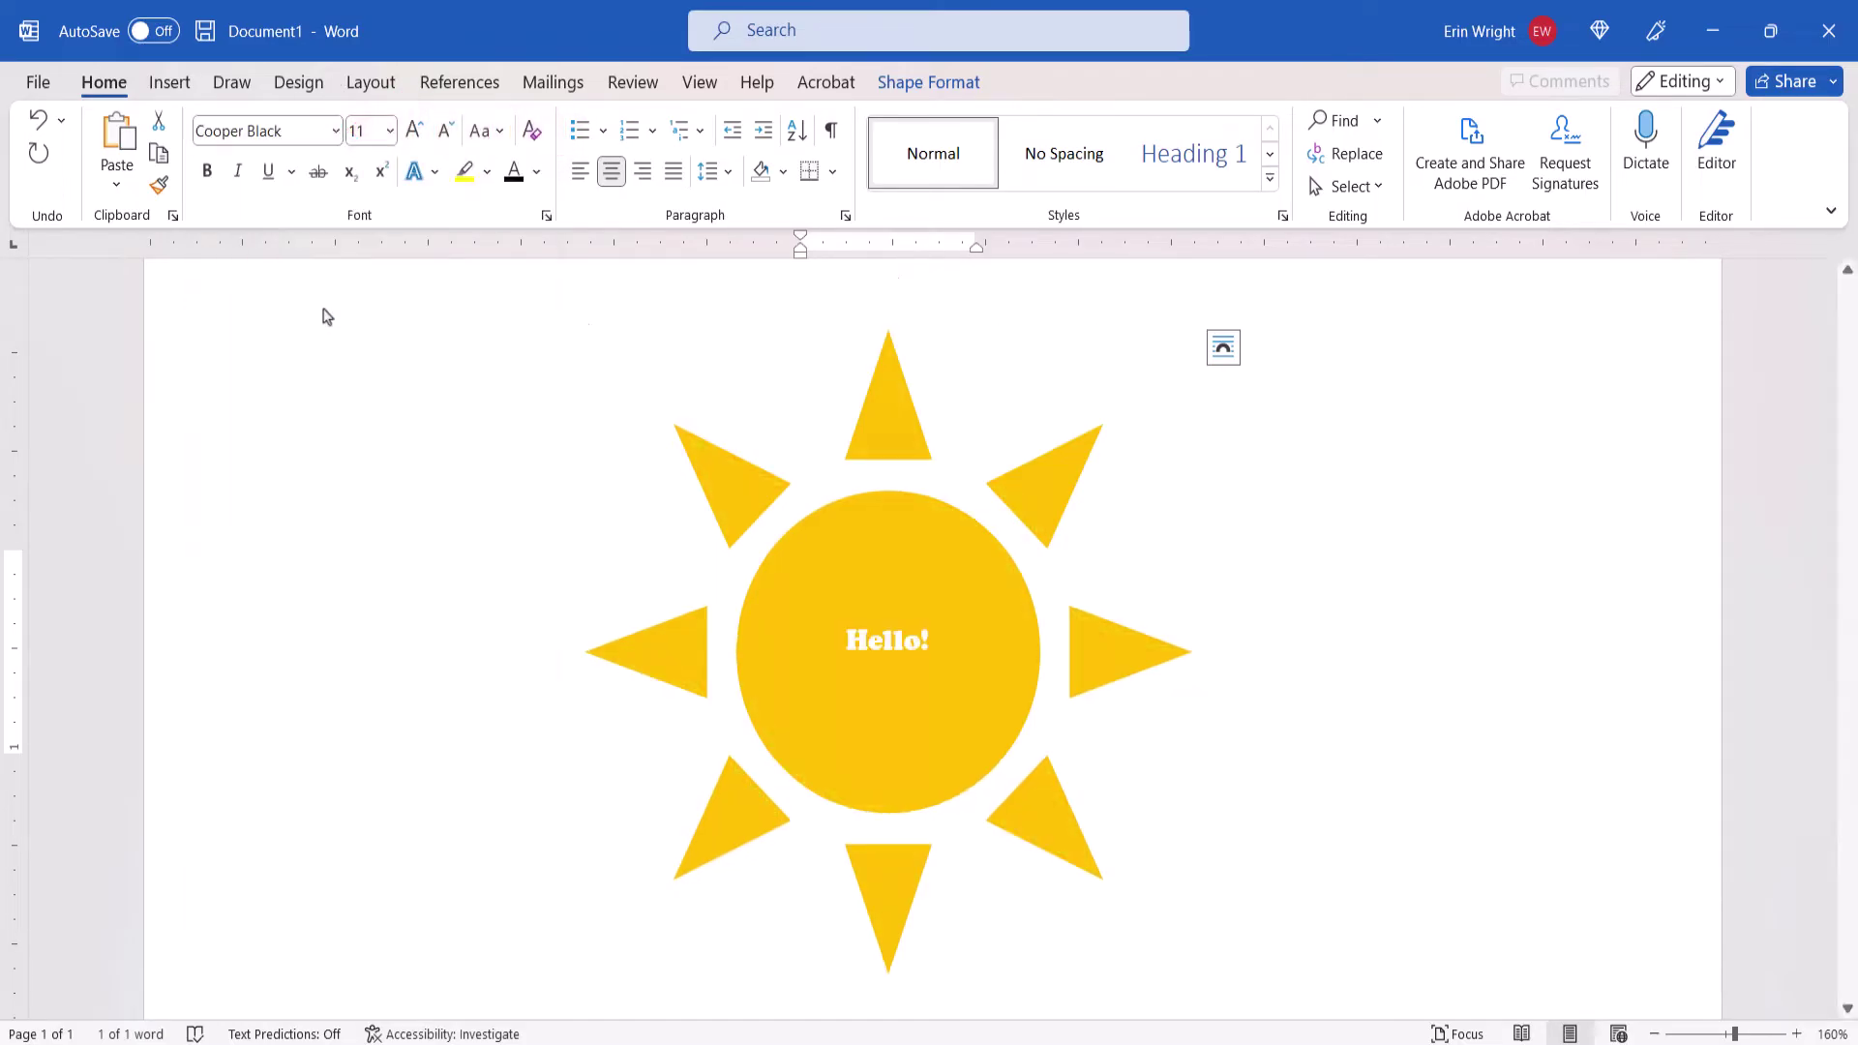
click(389, 132)
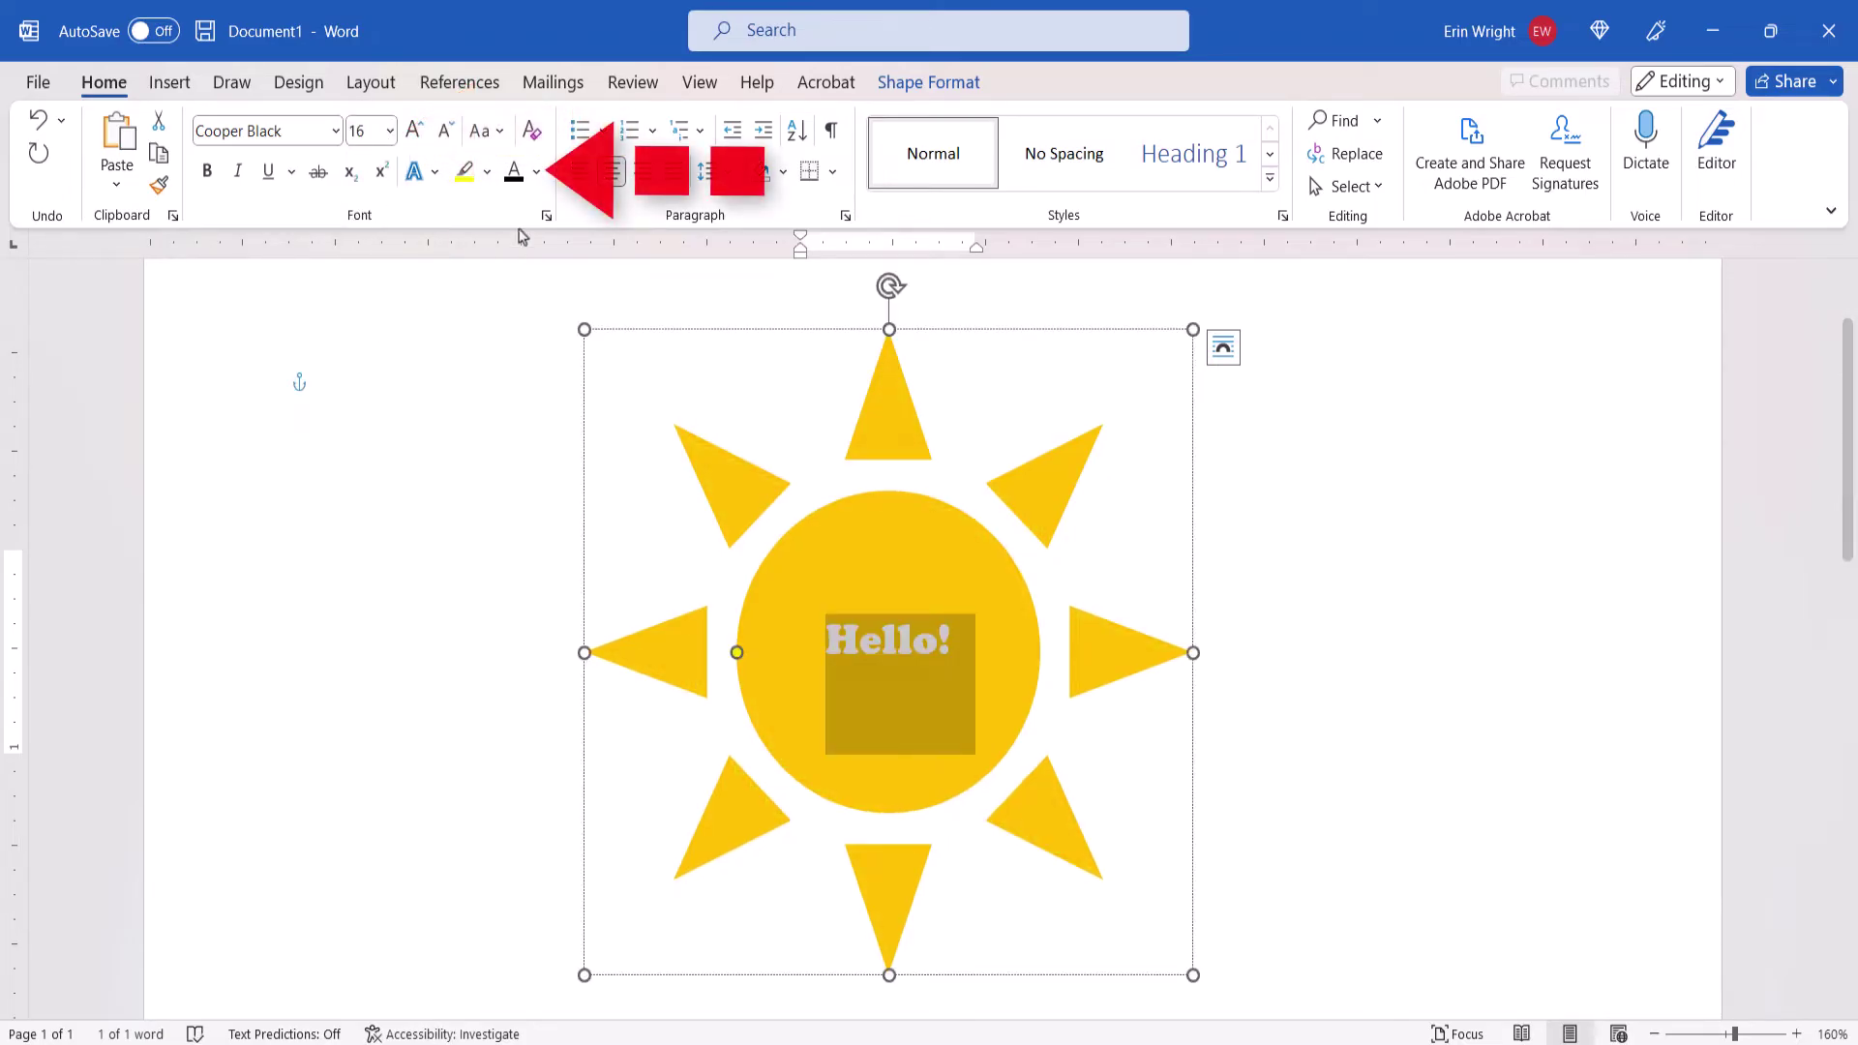
- Color Hello! blue and give it a shadow text effect
click(538, 178)
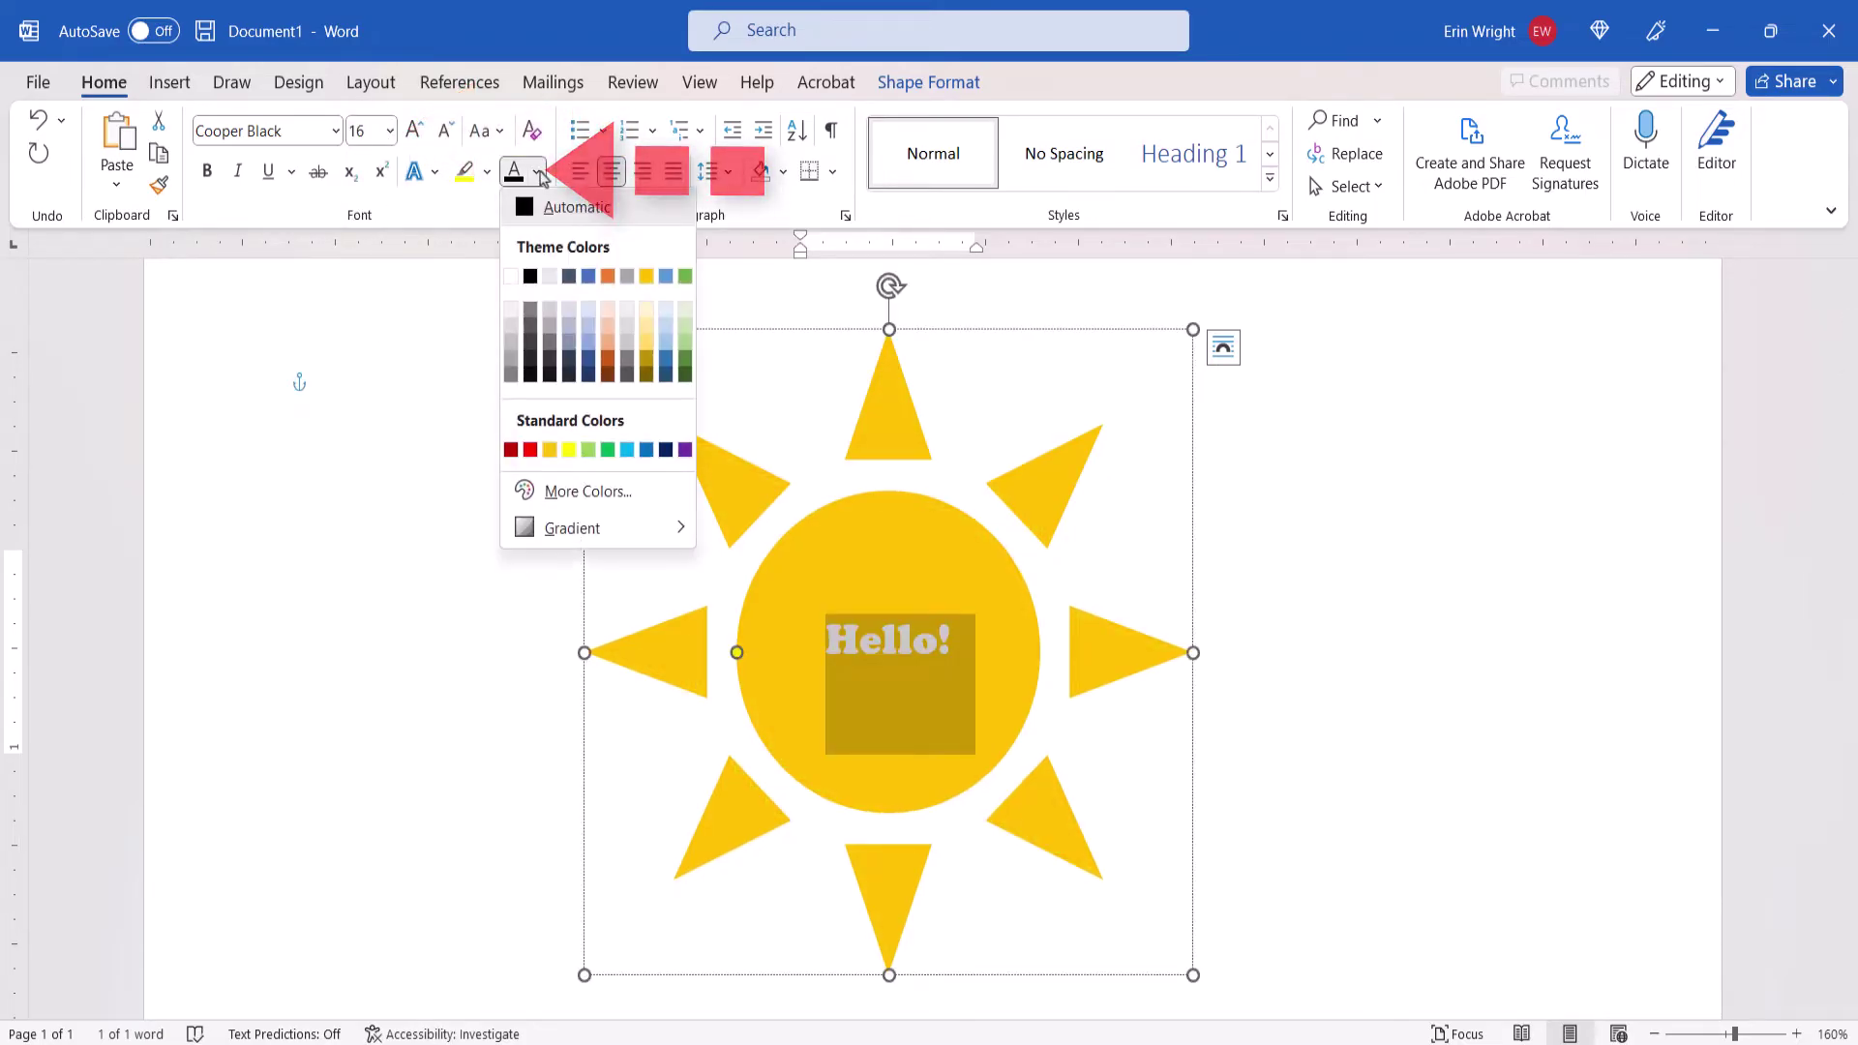
click(596, 280)
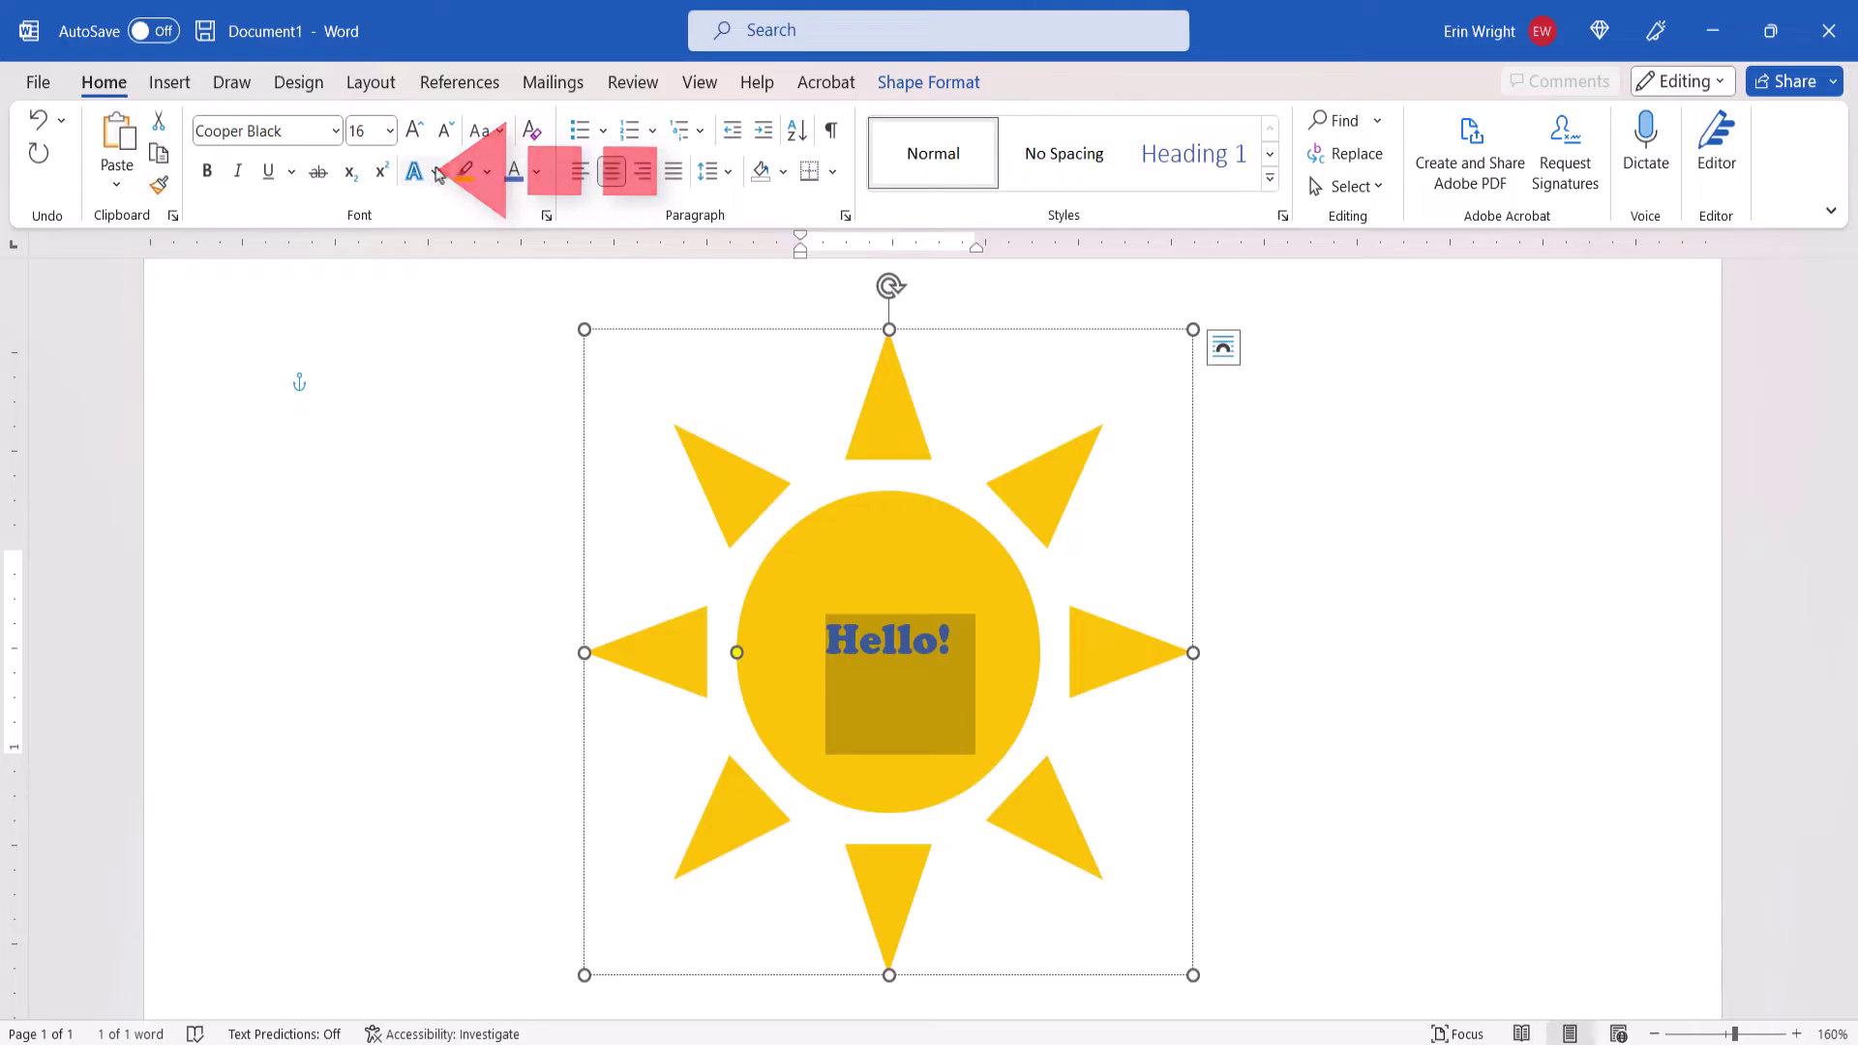
click(438, 173)
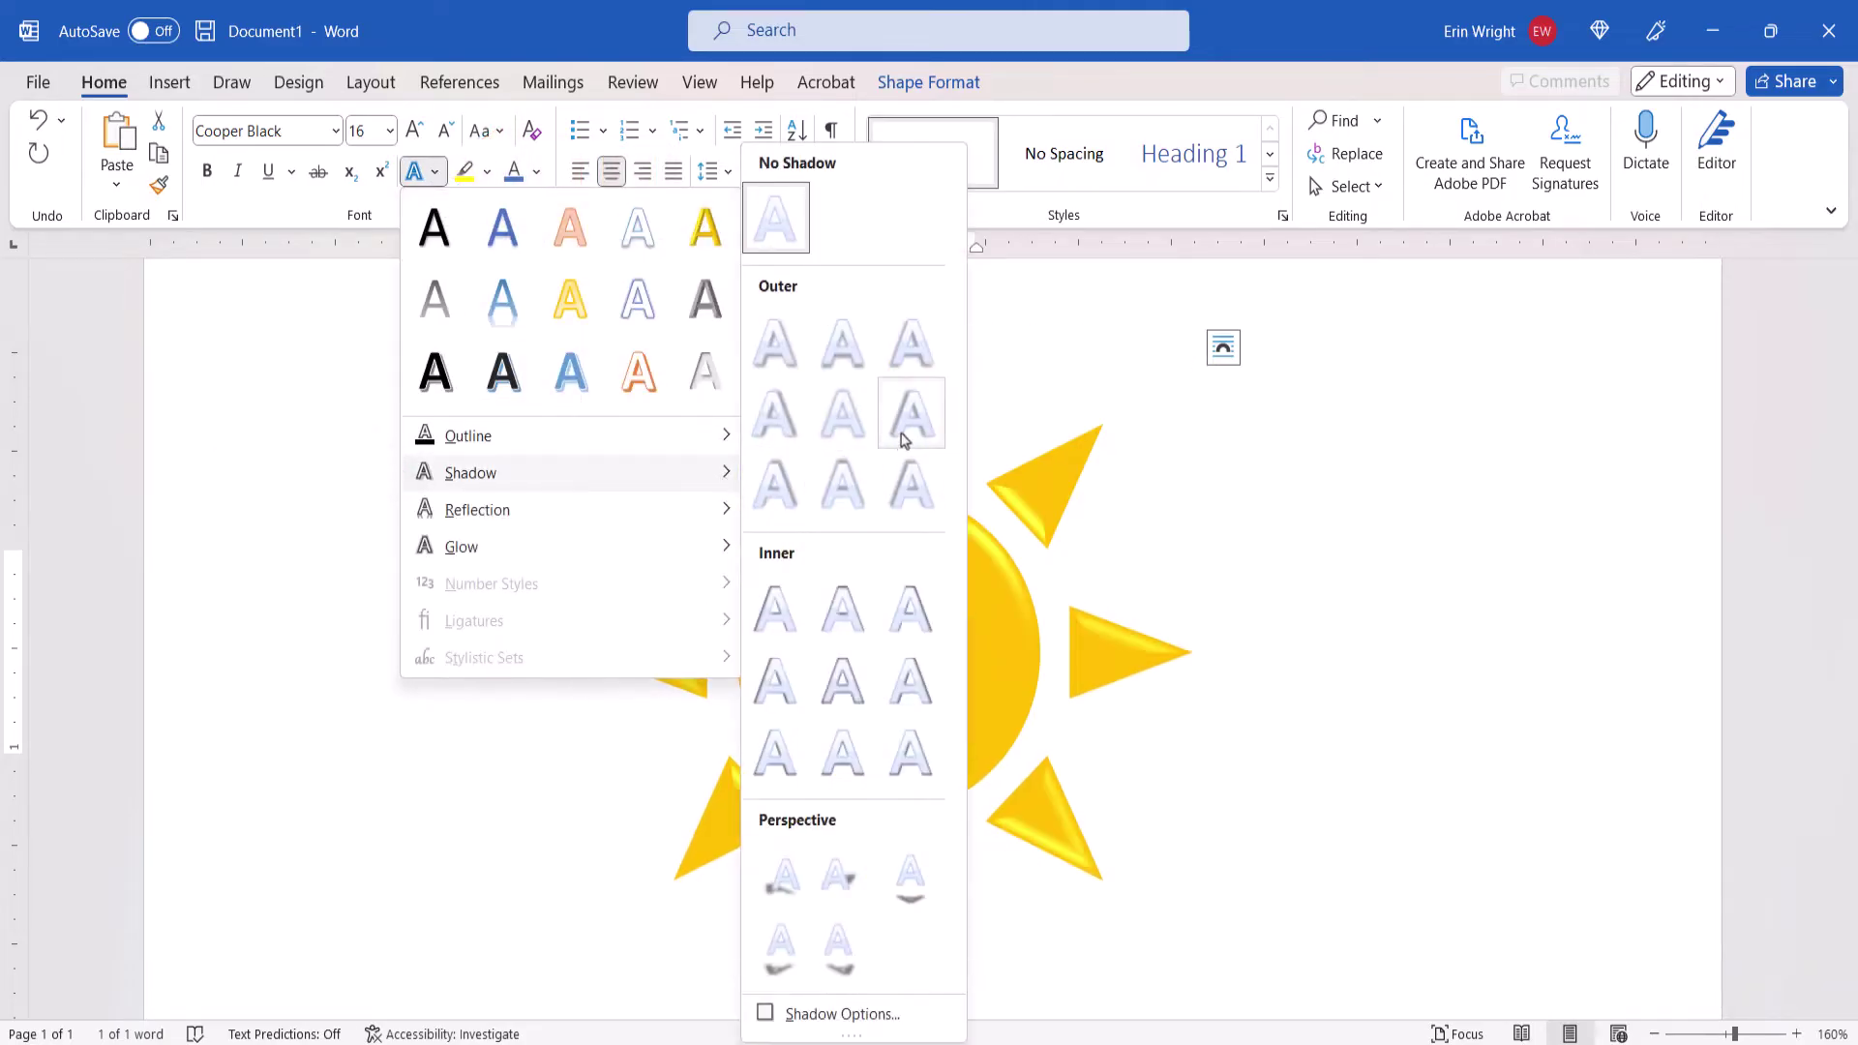
click(908, 432)
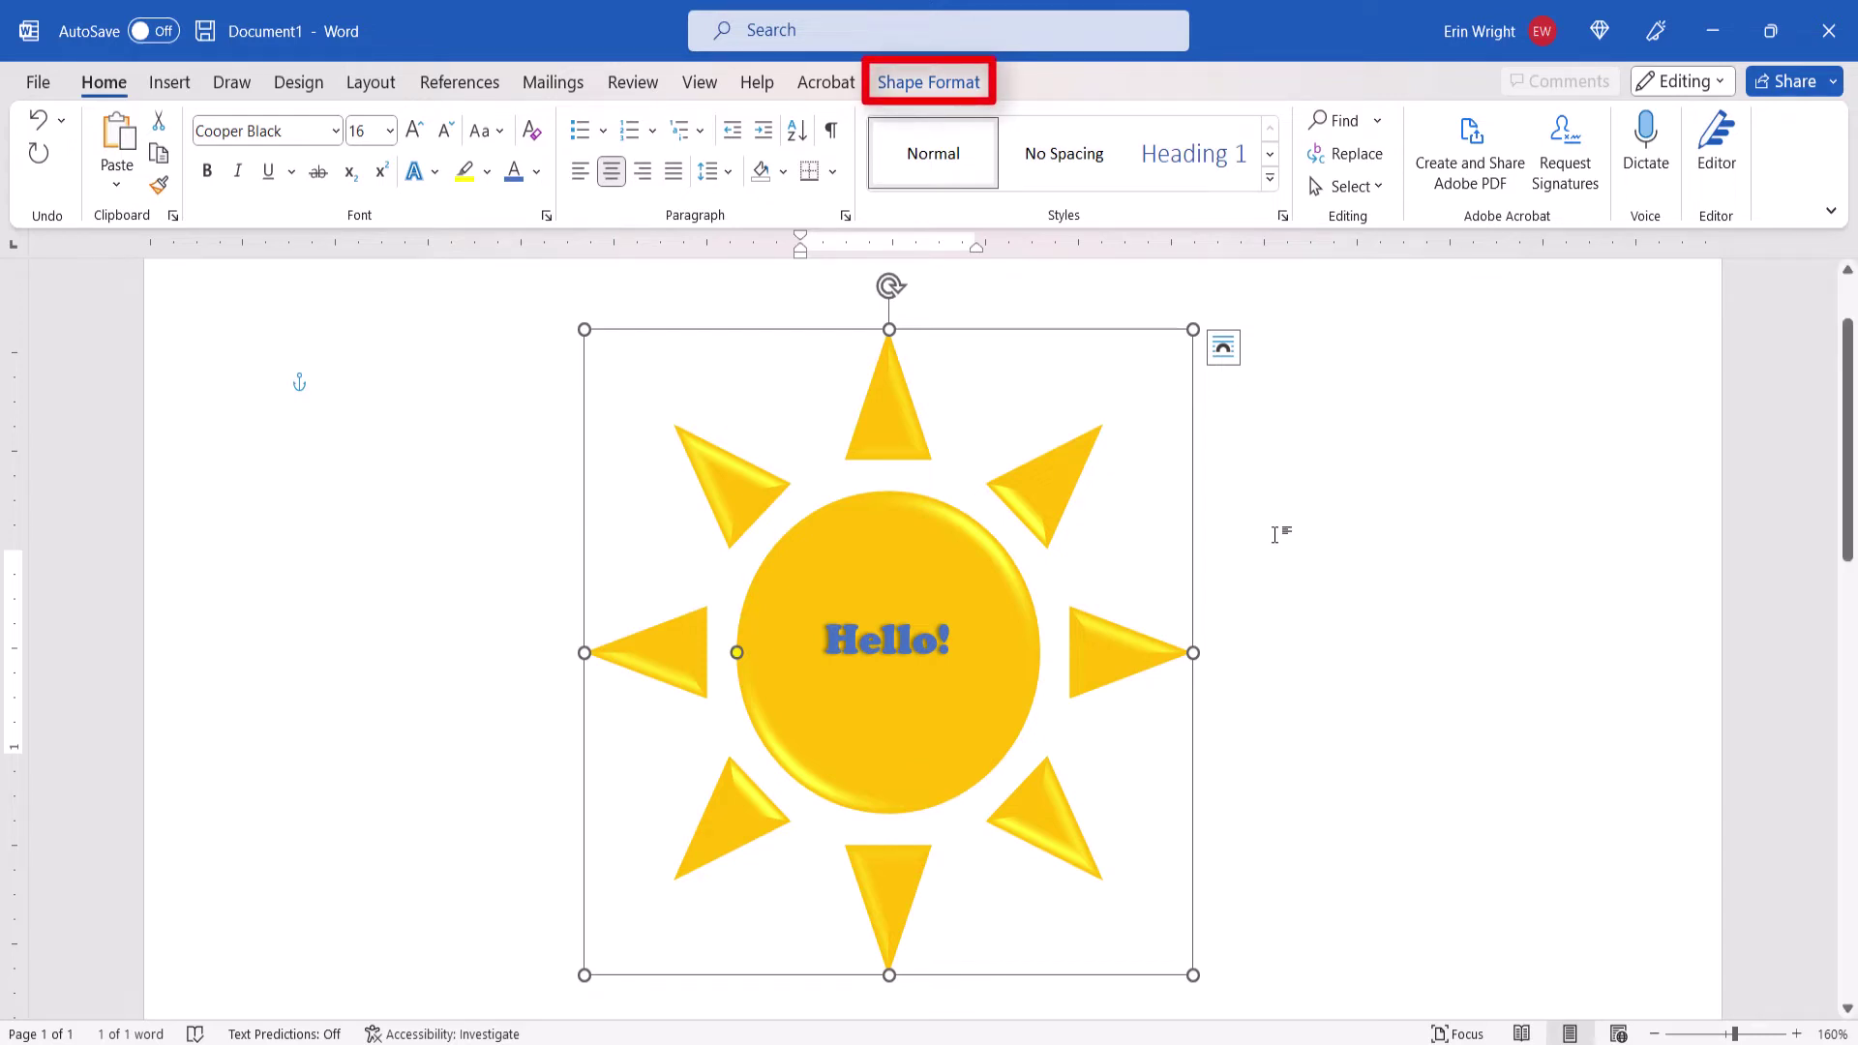
- Open the Format Shape pane via the WordArt Styles launcher on Shape Format
click(954, 85)
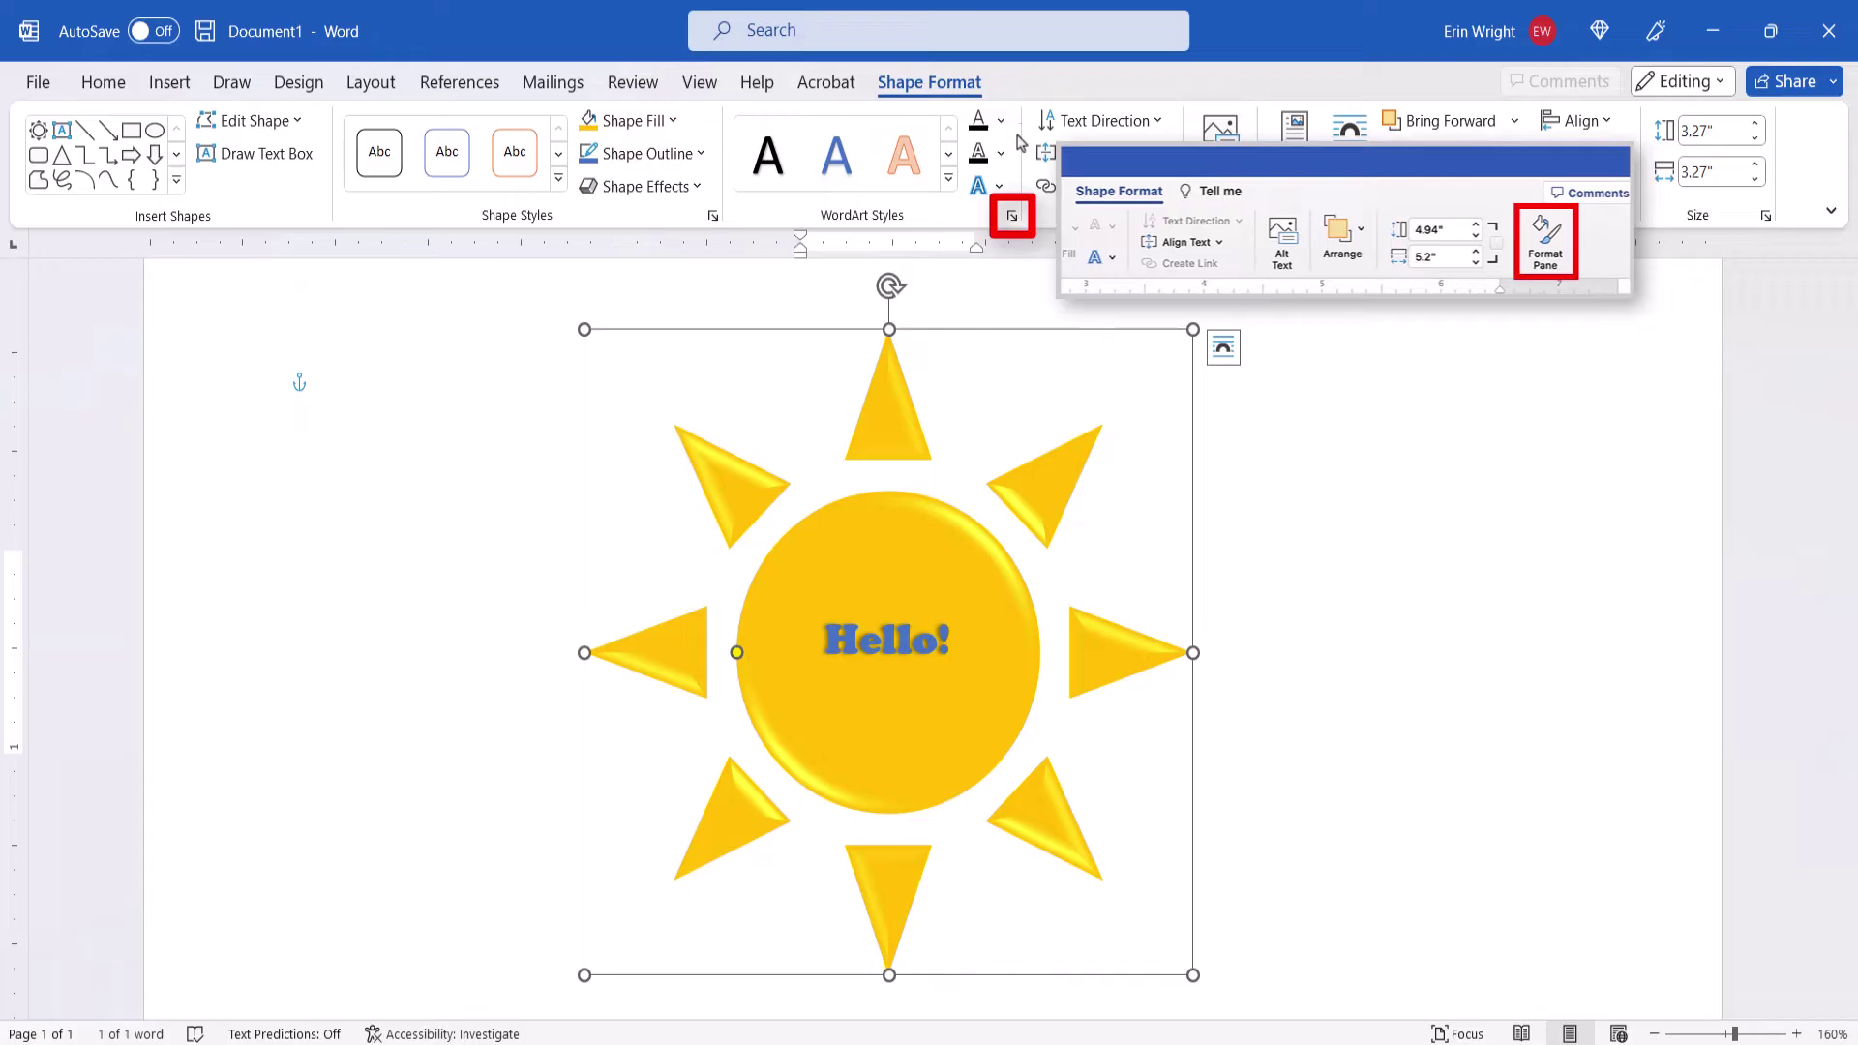
click(1010, 217)
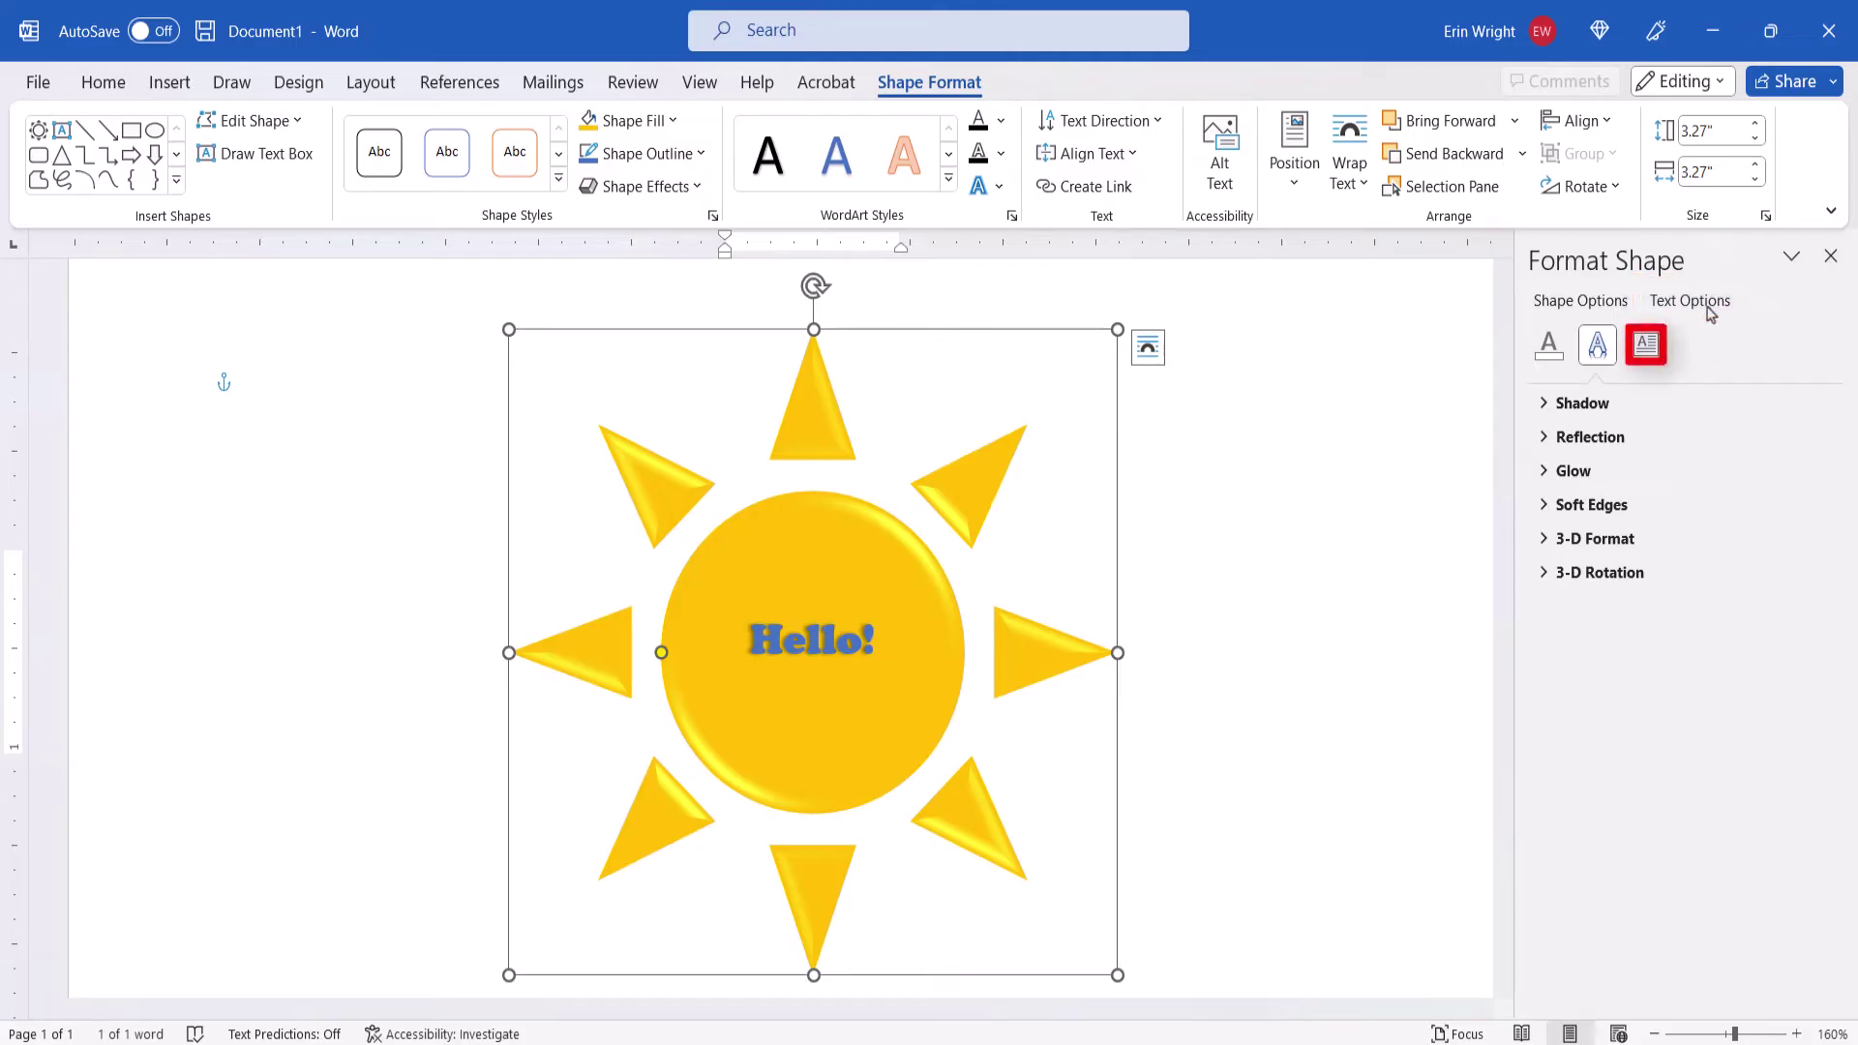
- Set the sun's text vertical alignment to Top under Layout & Properties
click(1648, 346)
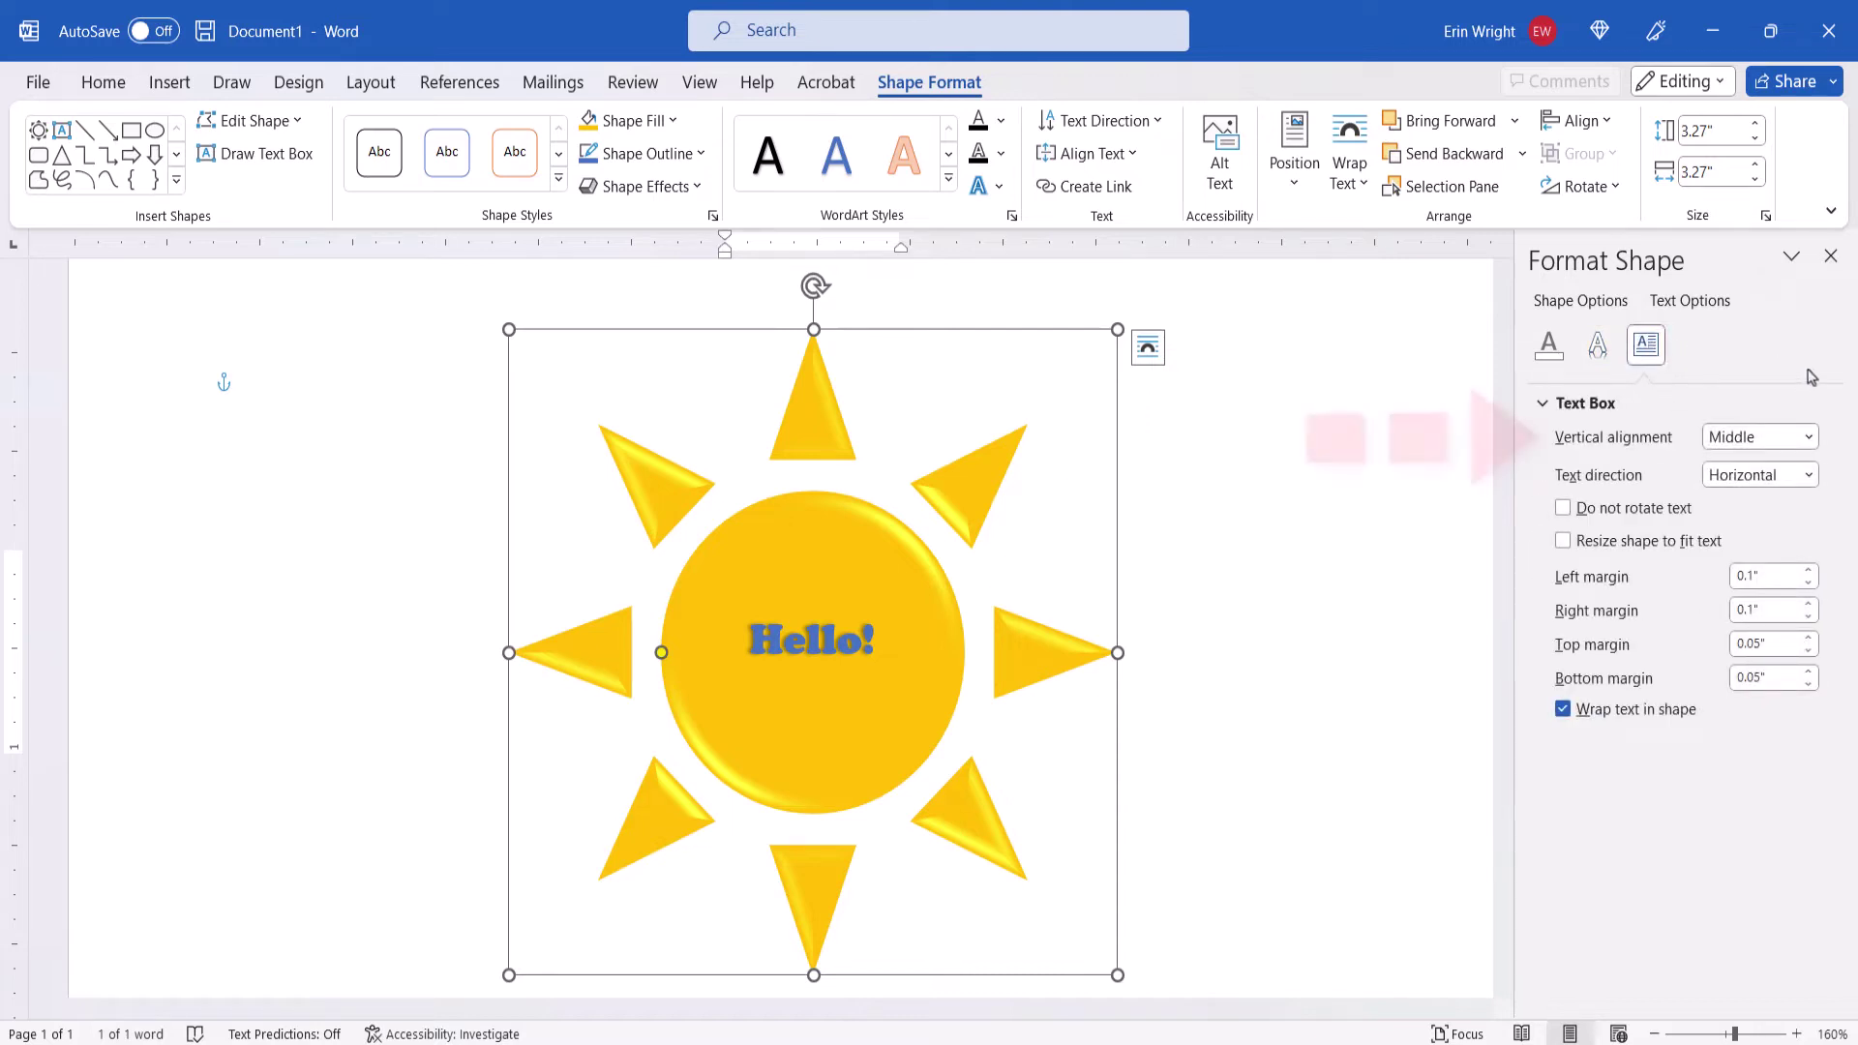
click(1809, 437)
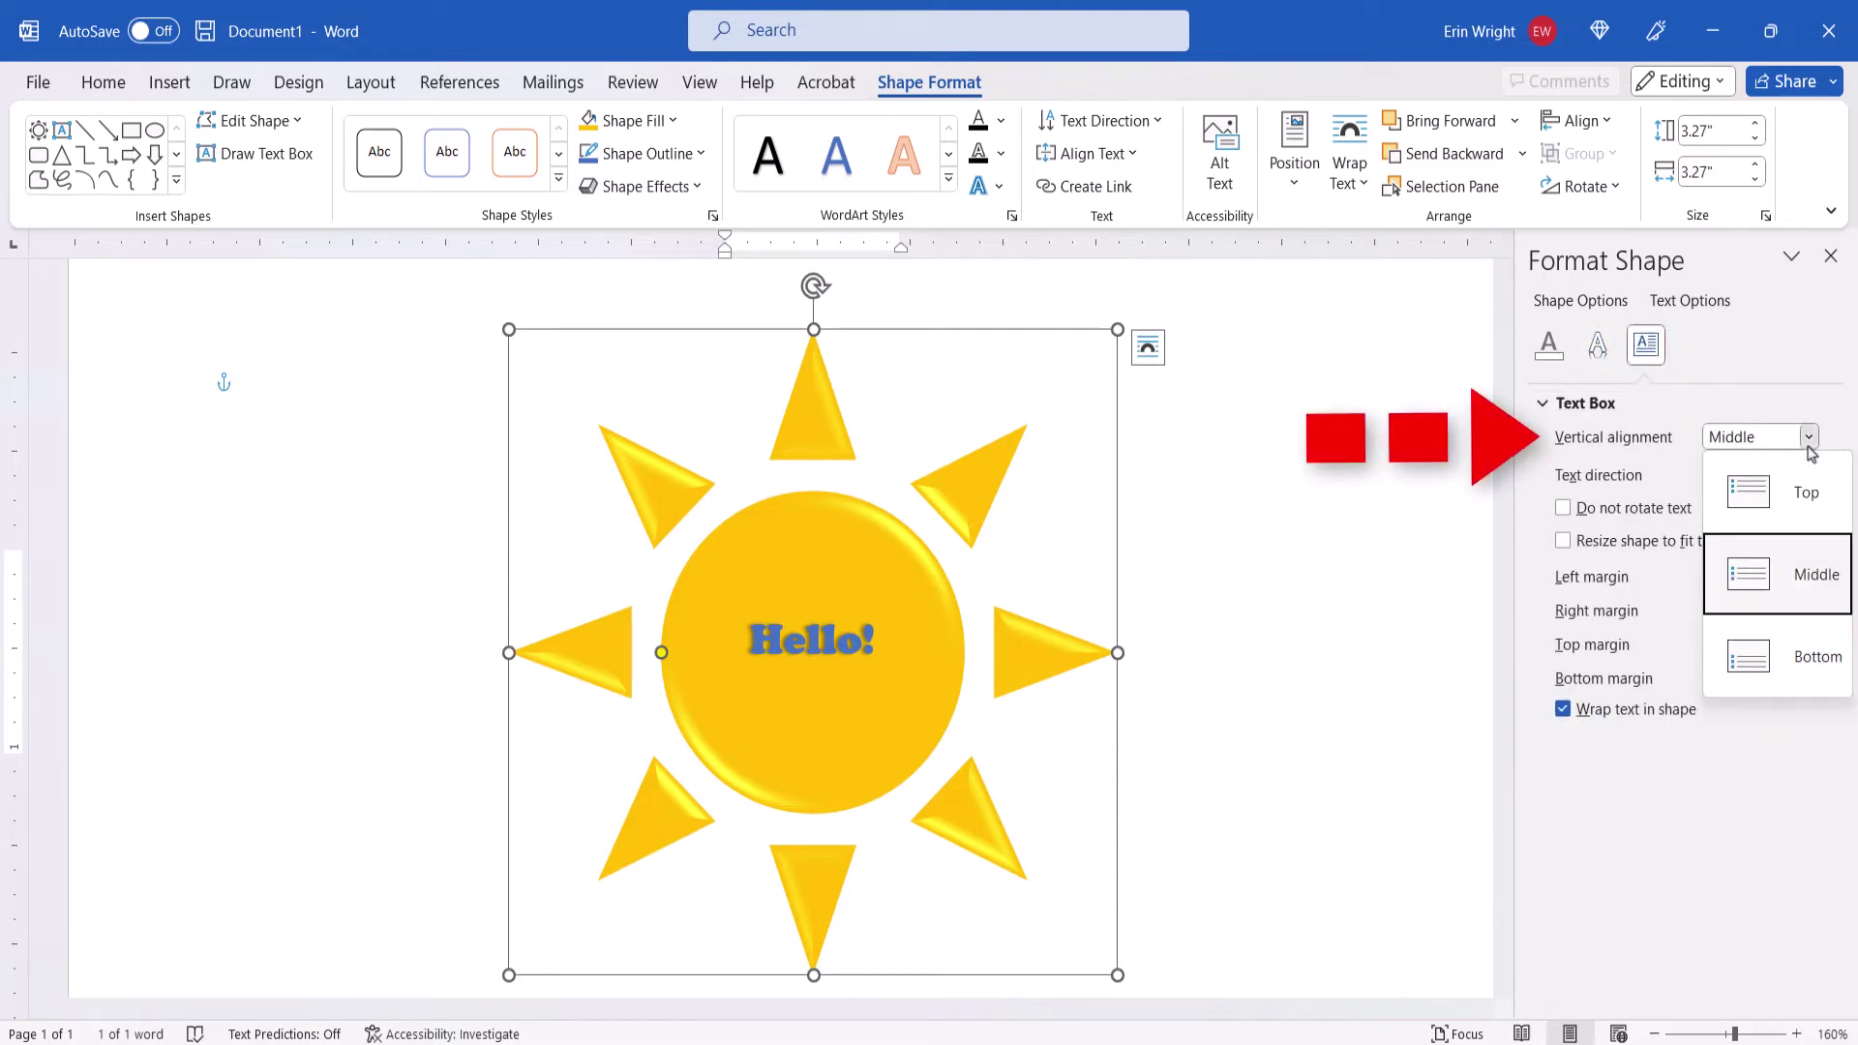
click(1800, 492)
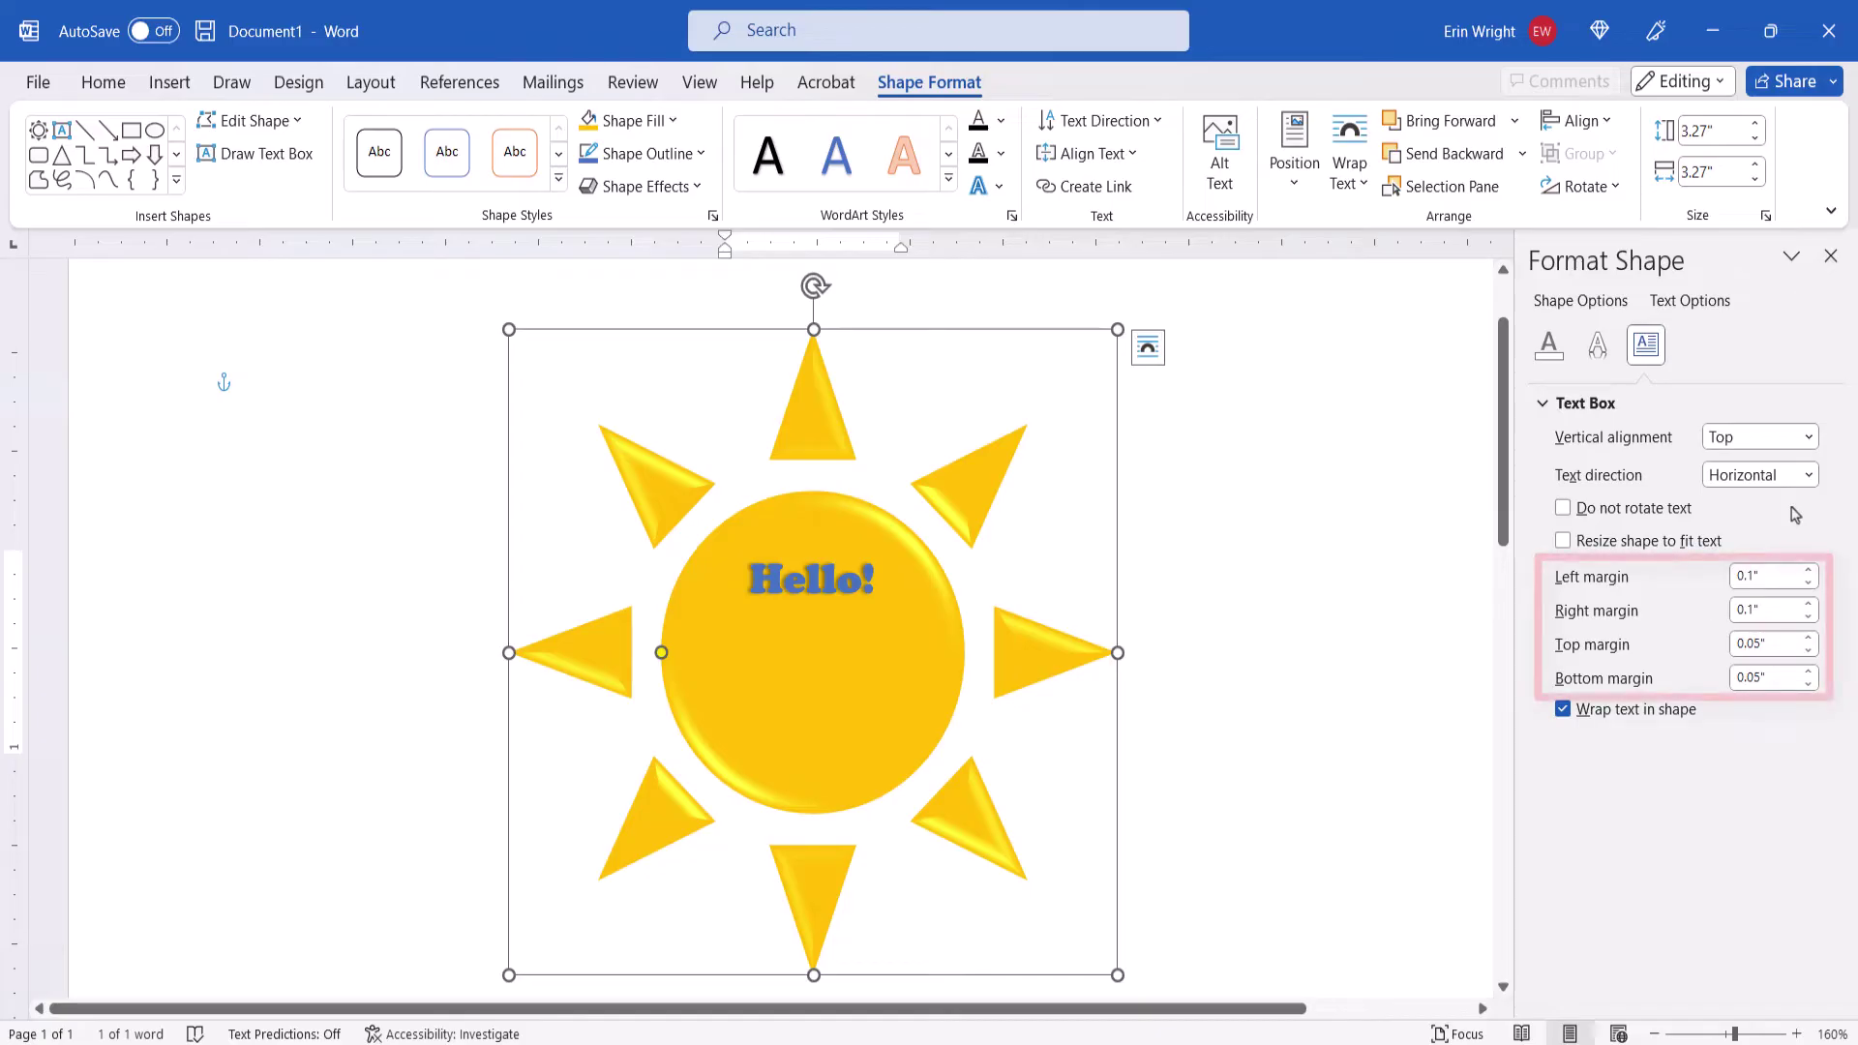
- Set text margins to 0.2" left, 0" right and 0.4" top, then close the pane
click(1810, 571)
click(1809, 616)
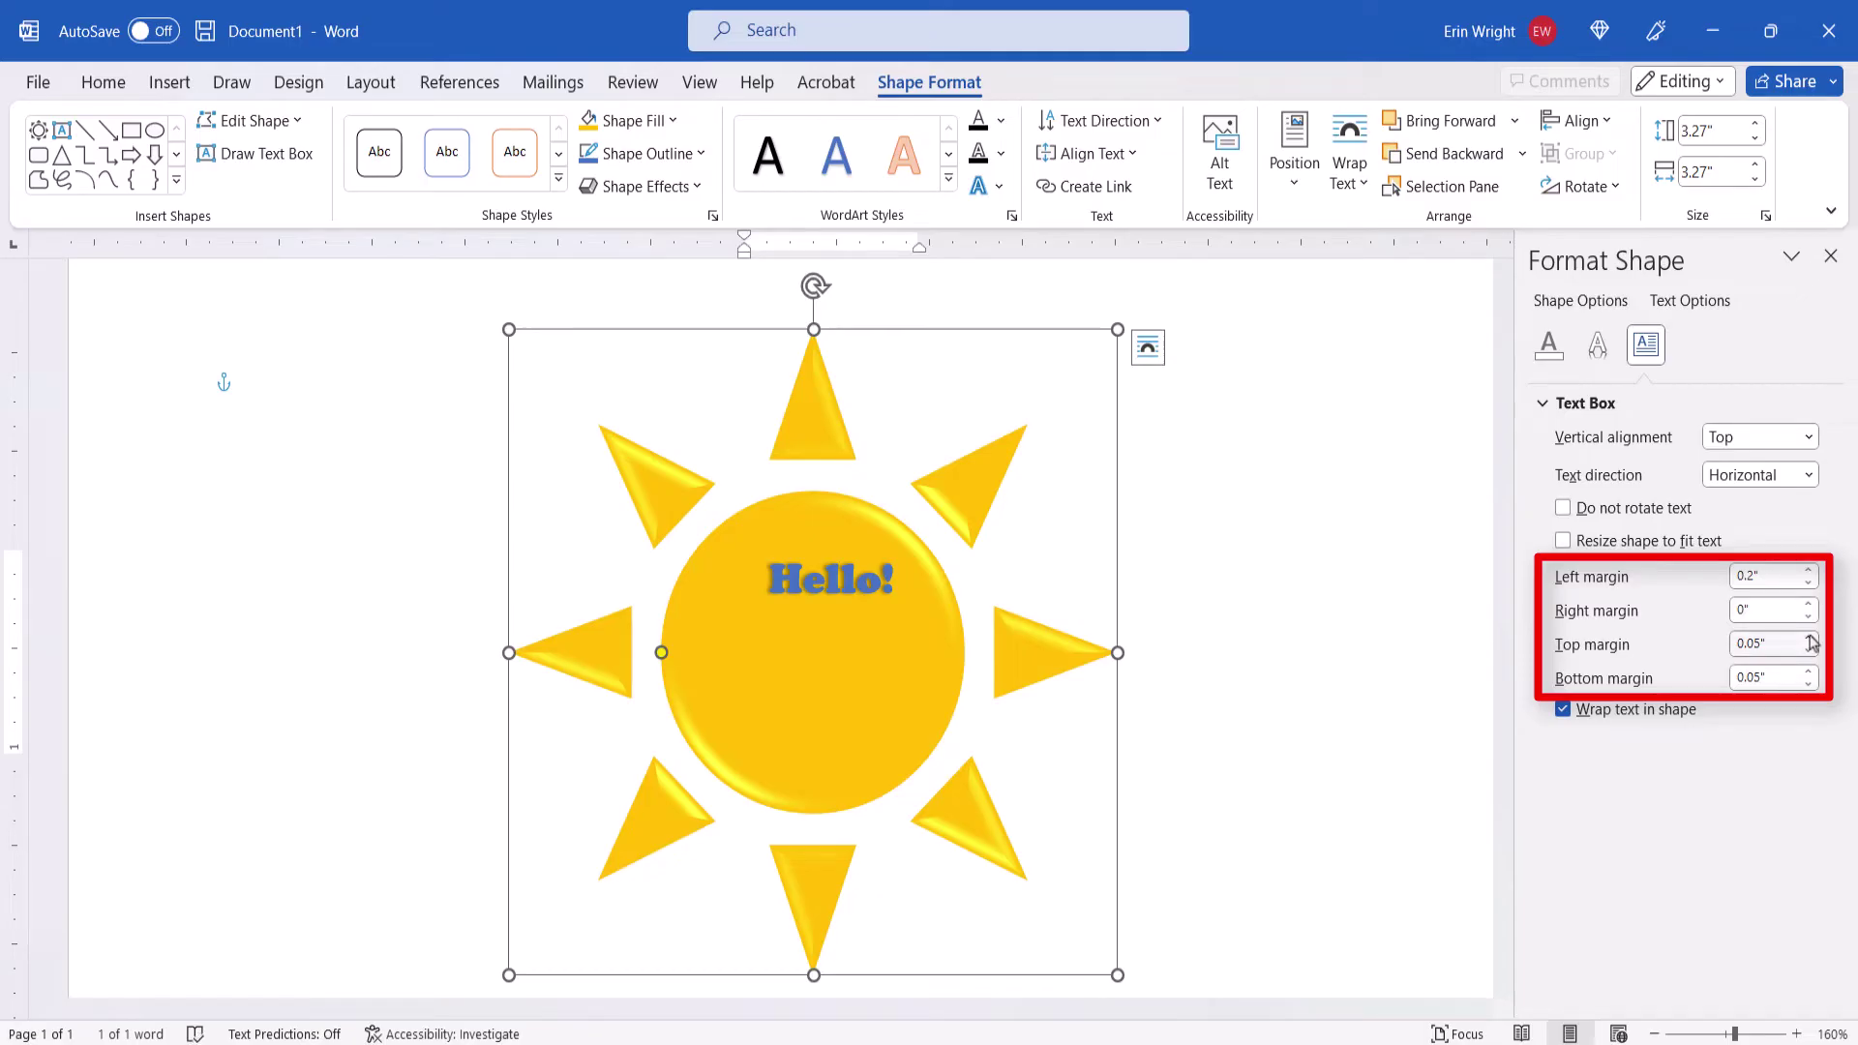
click(1809, 638)
click(1809, 637)
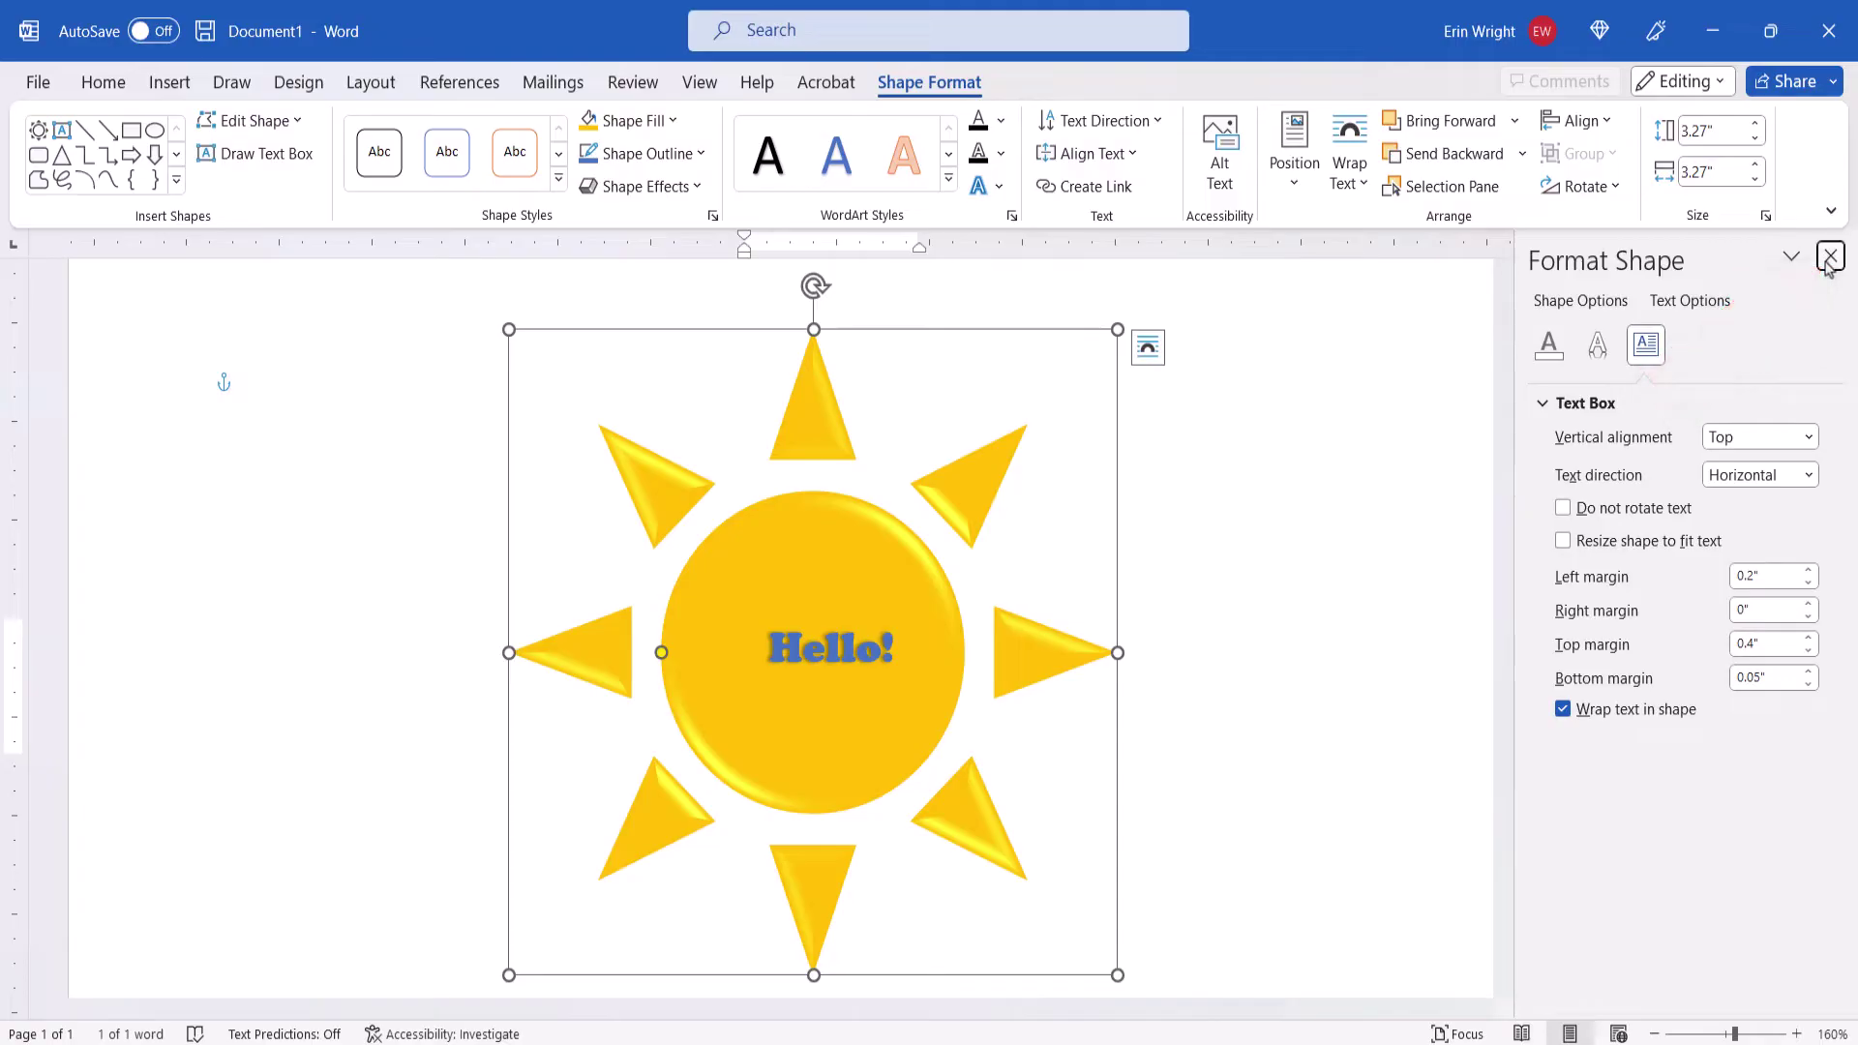
click(1829, 256)
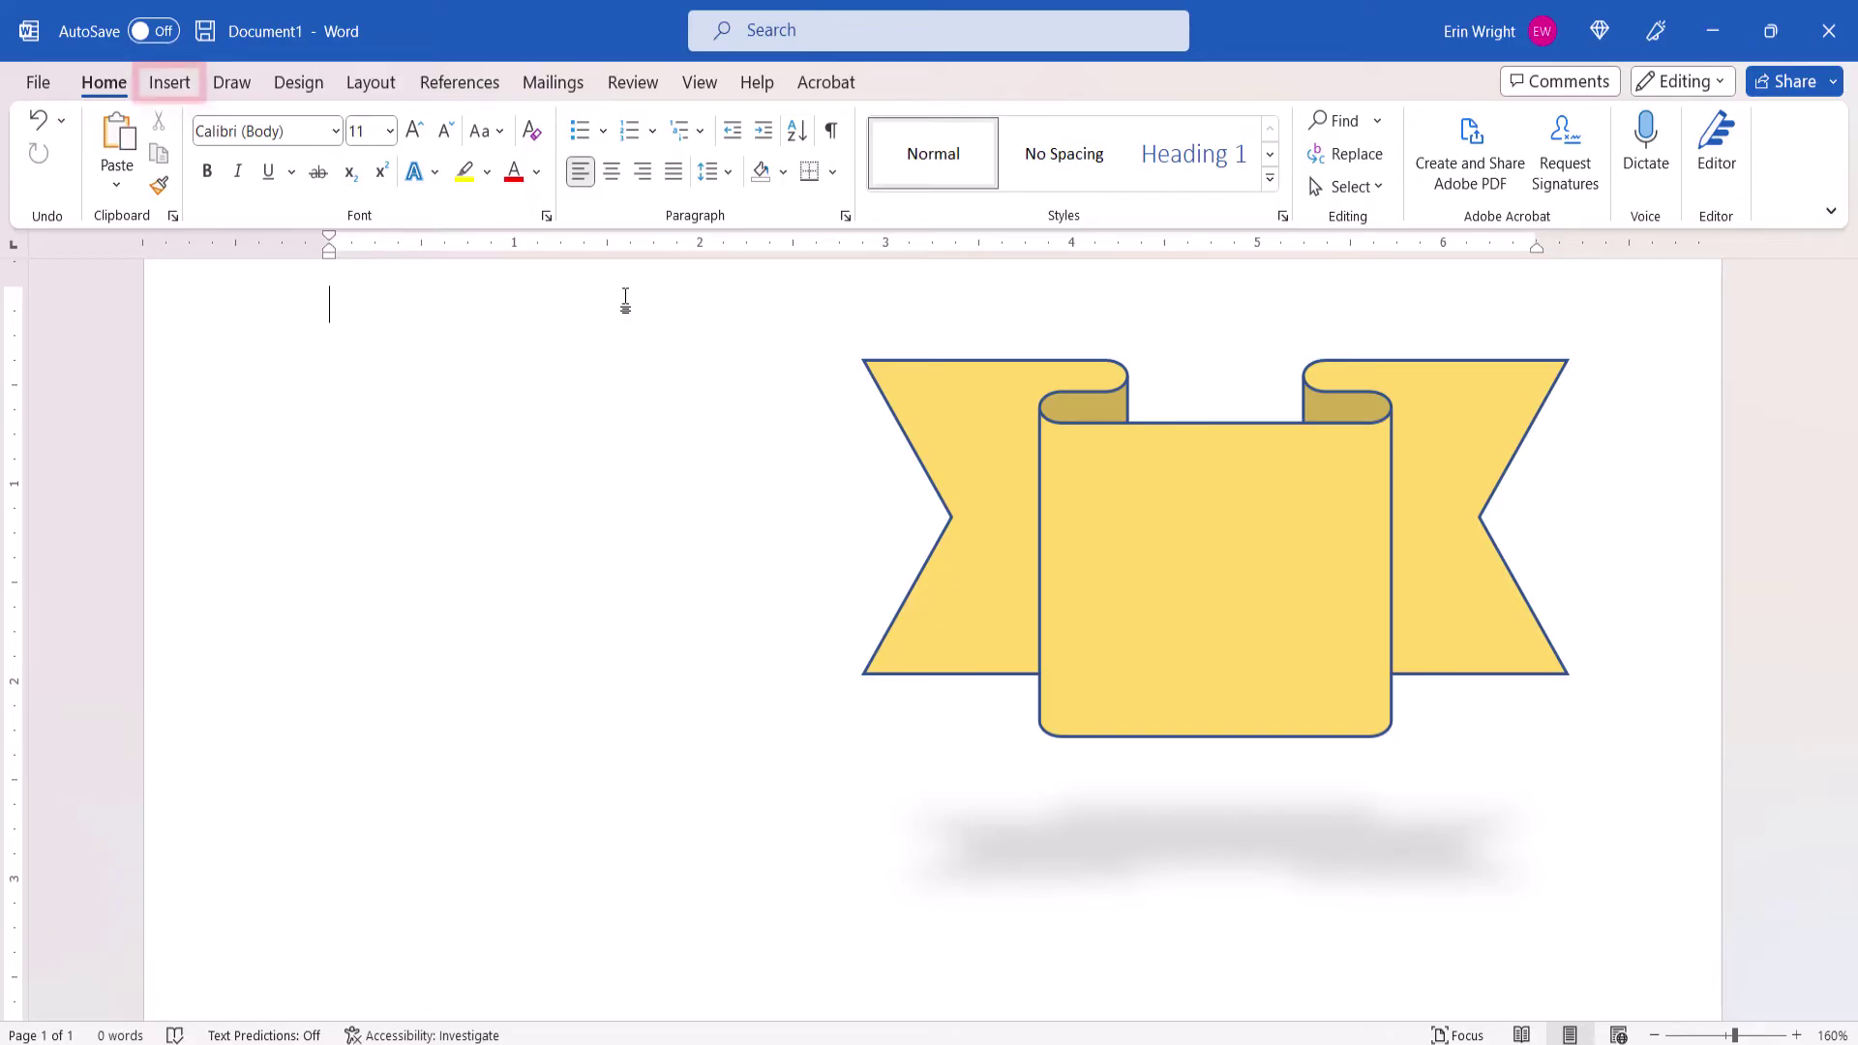
- Insert a WordArt text box and replace its placeholder with 'You are #1!'
click(182, 83)
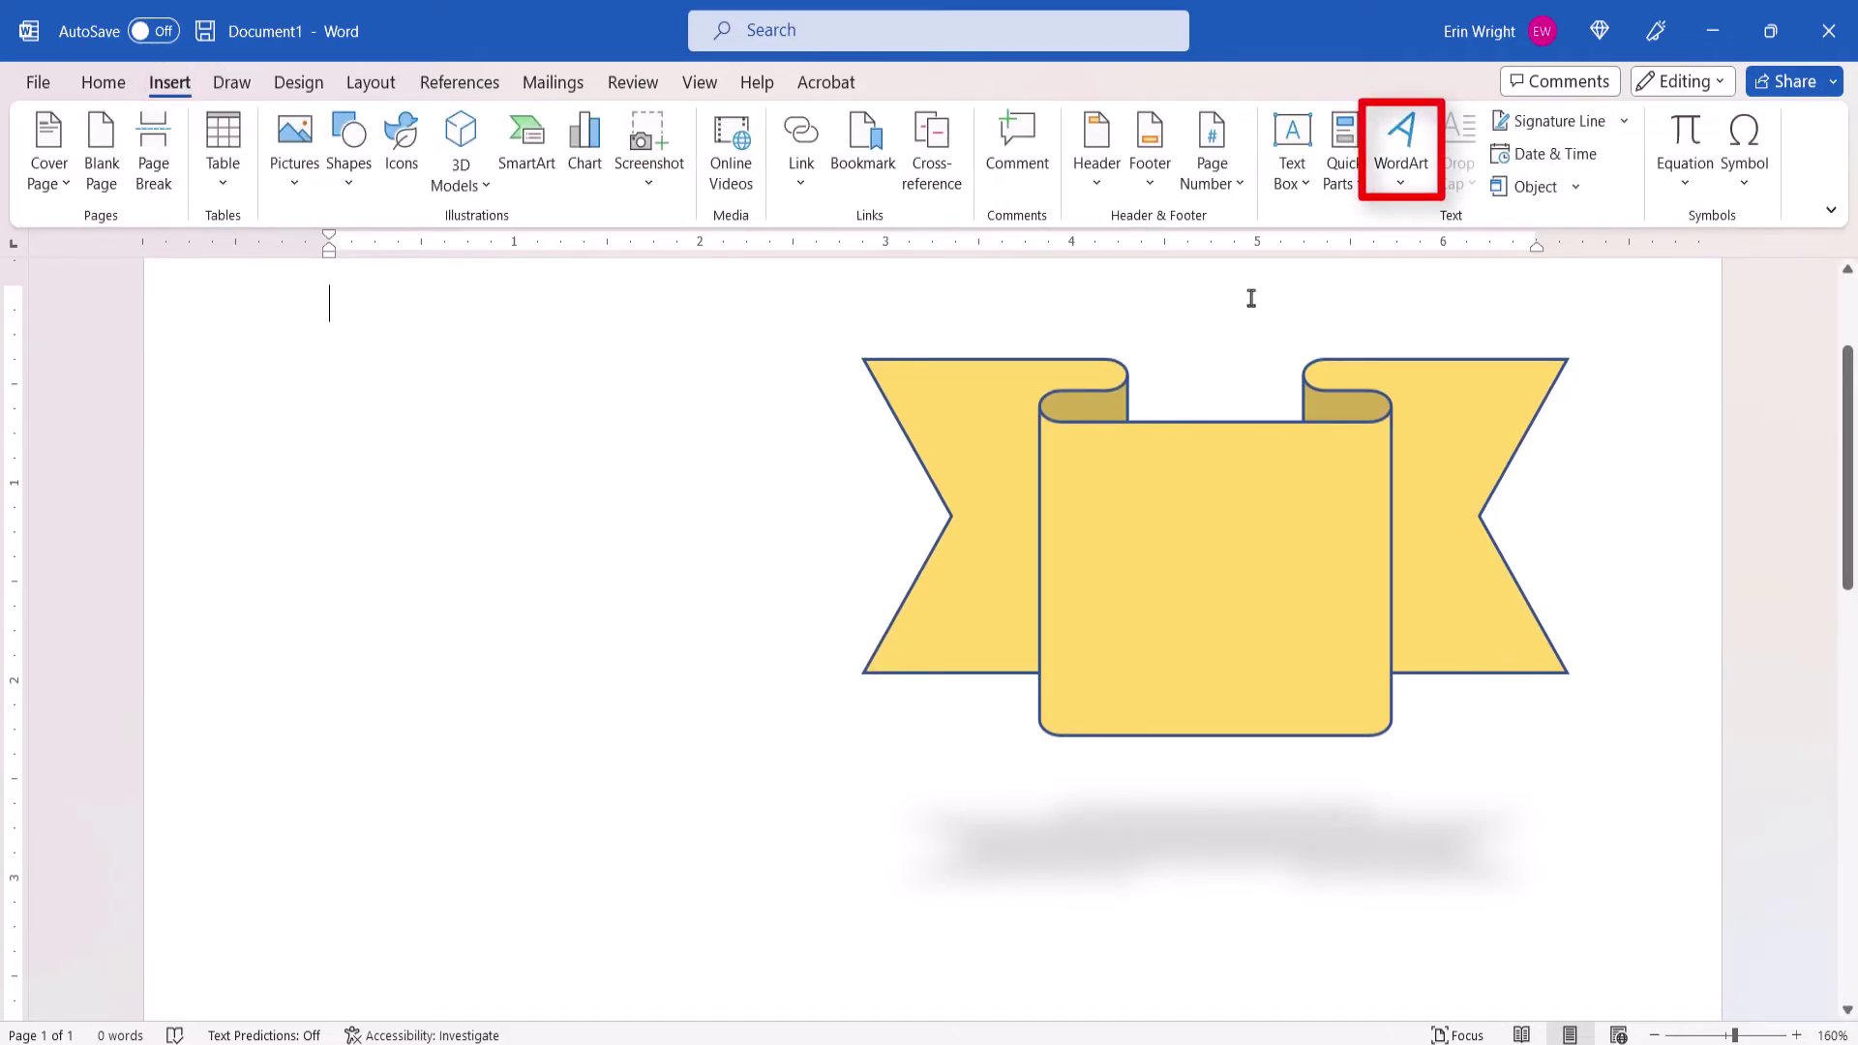
click(1421, 128)
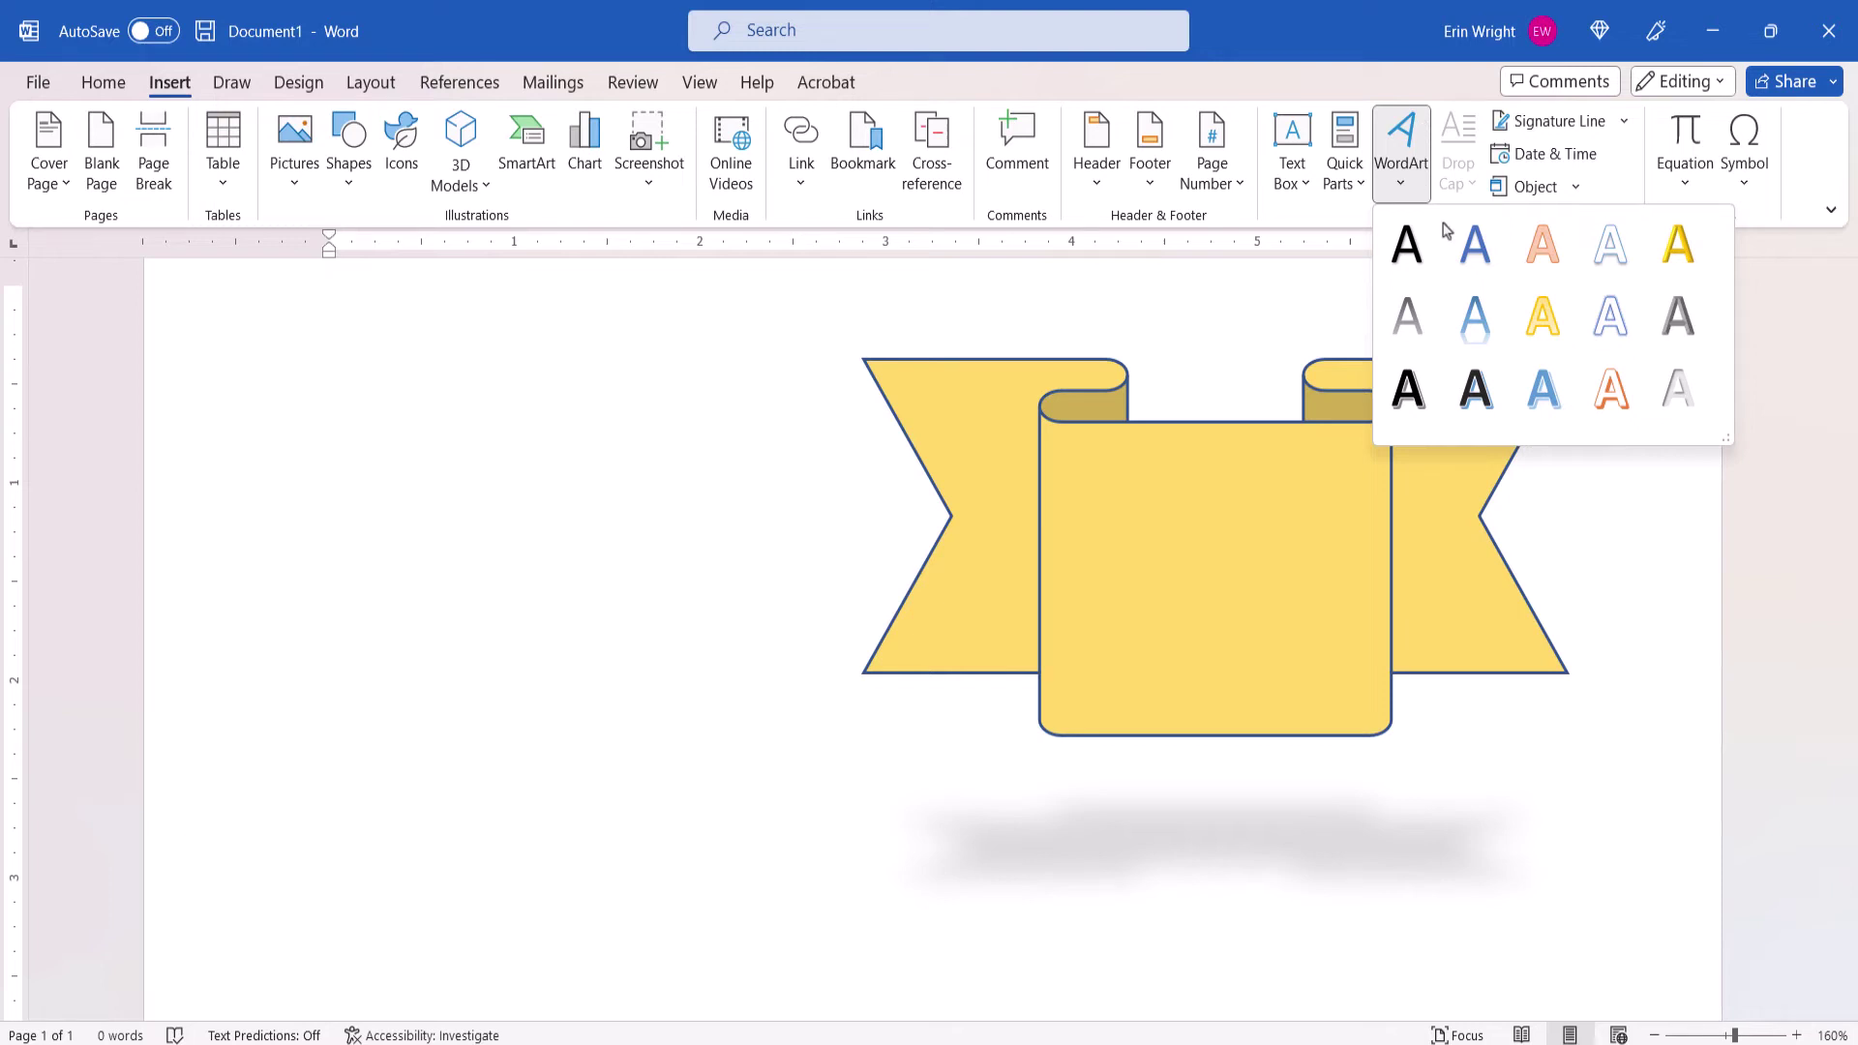
click(1541, 387)
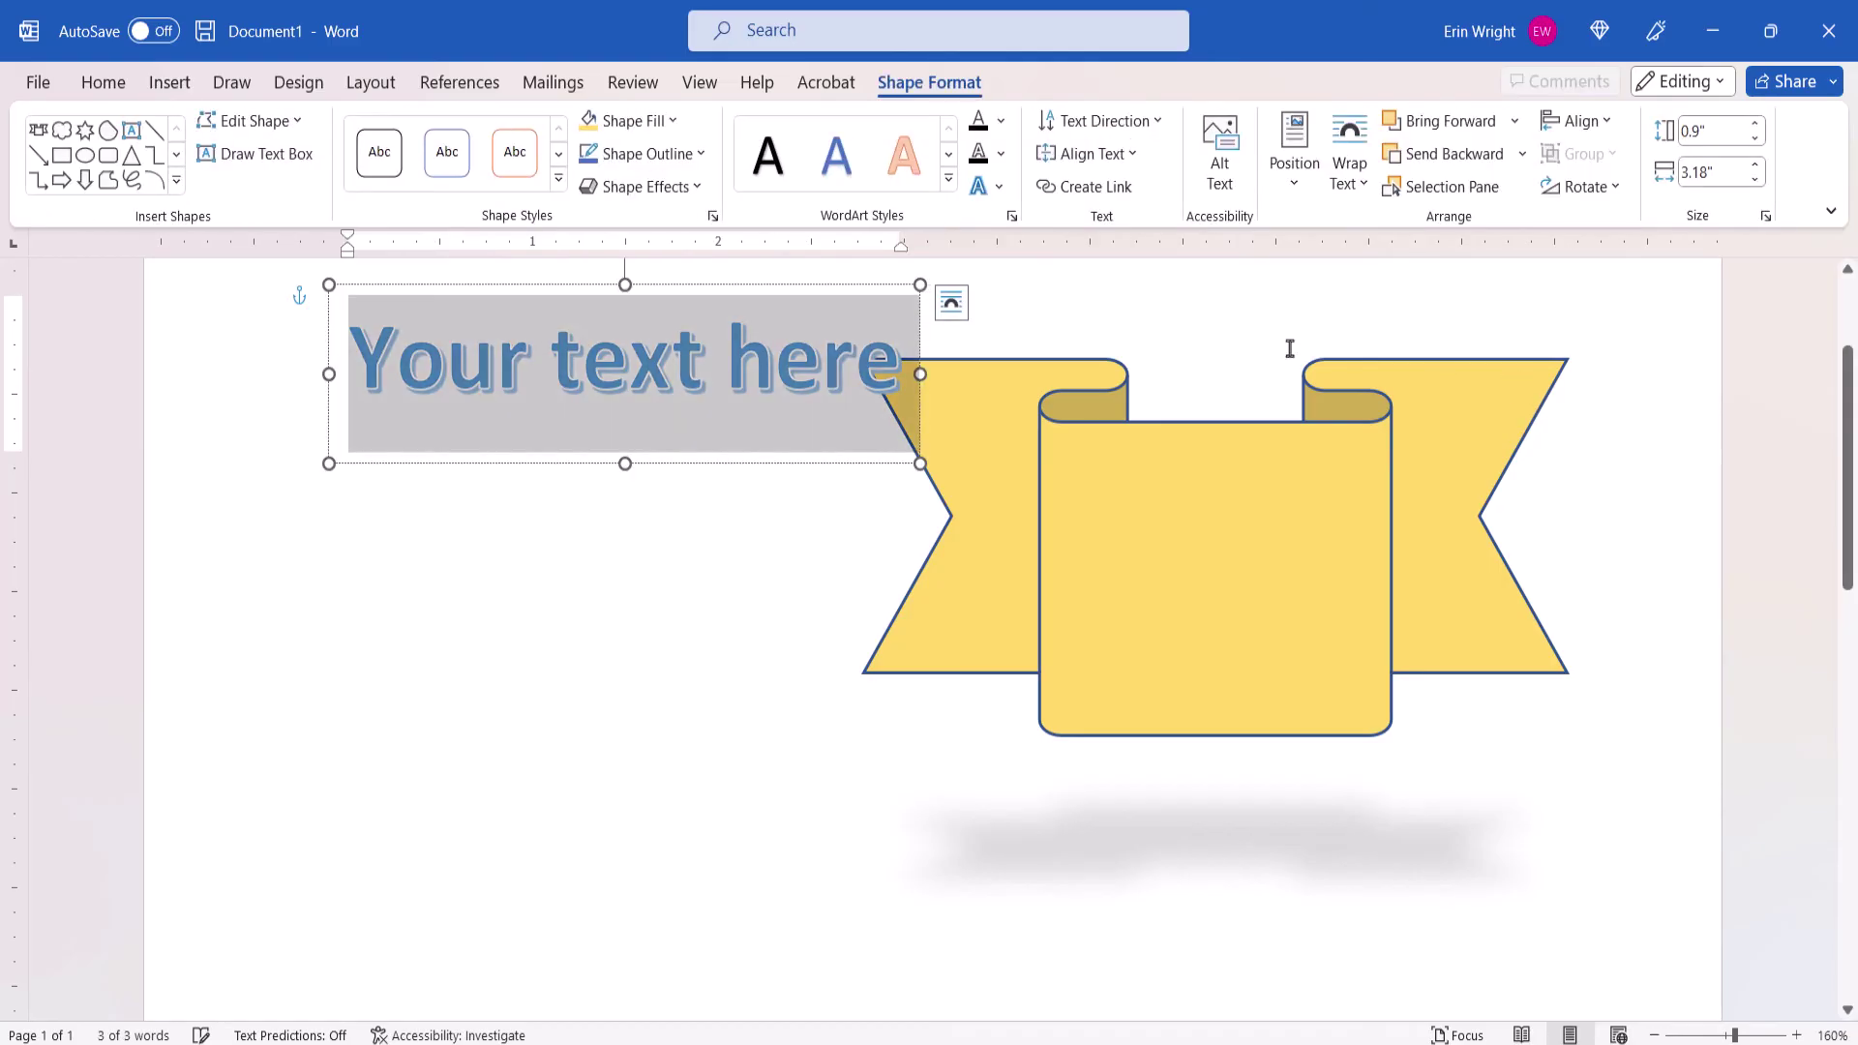
text(You)
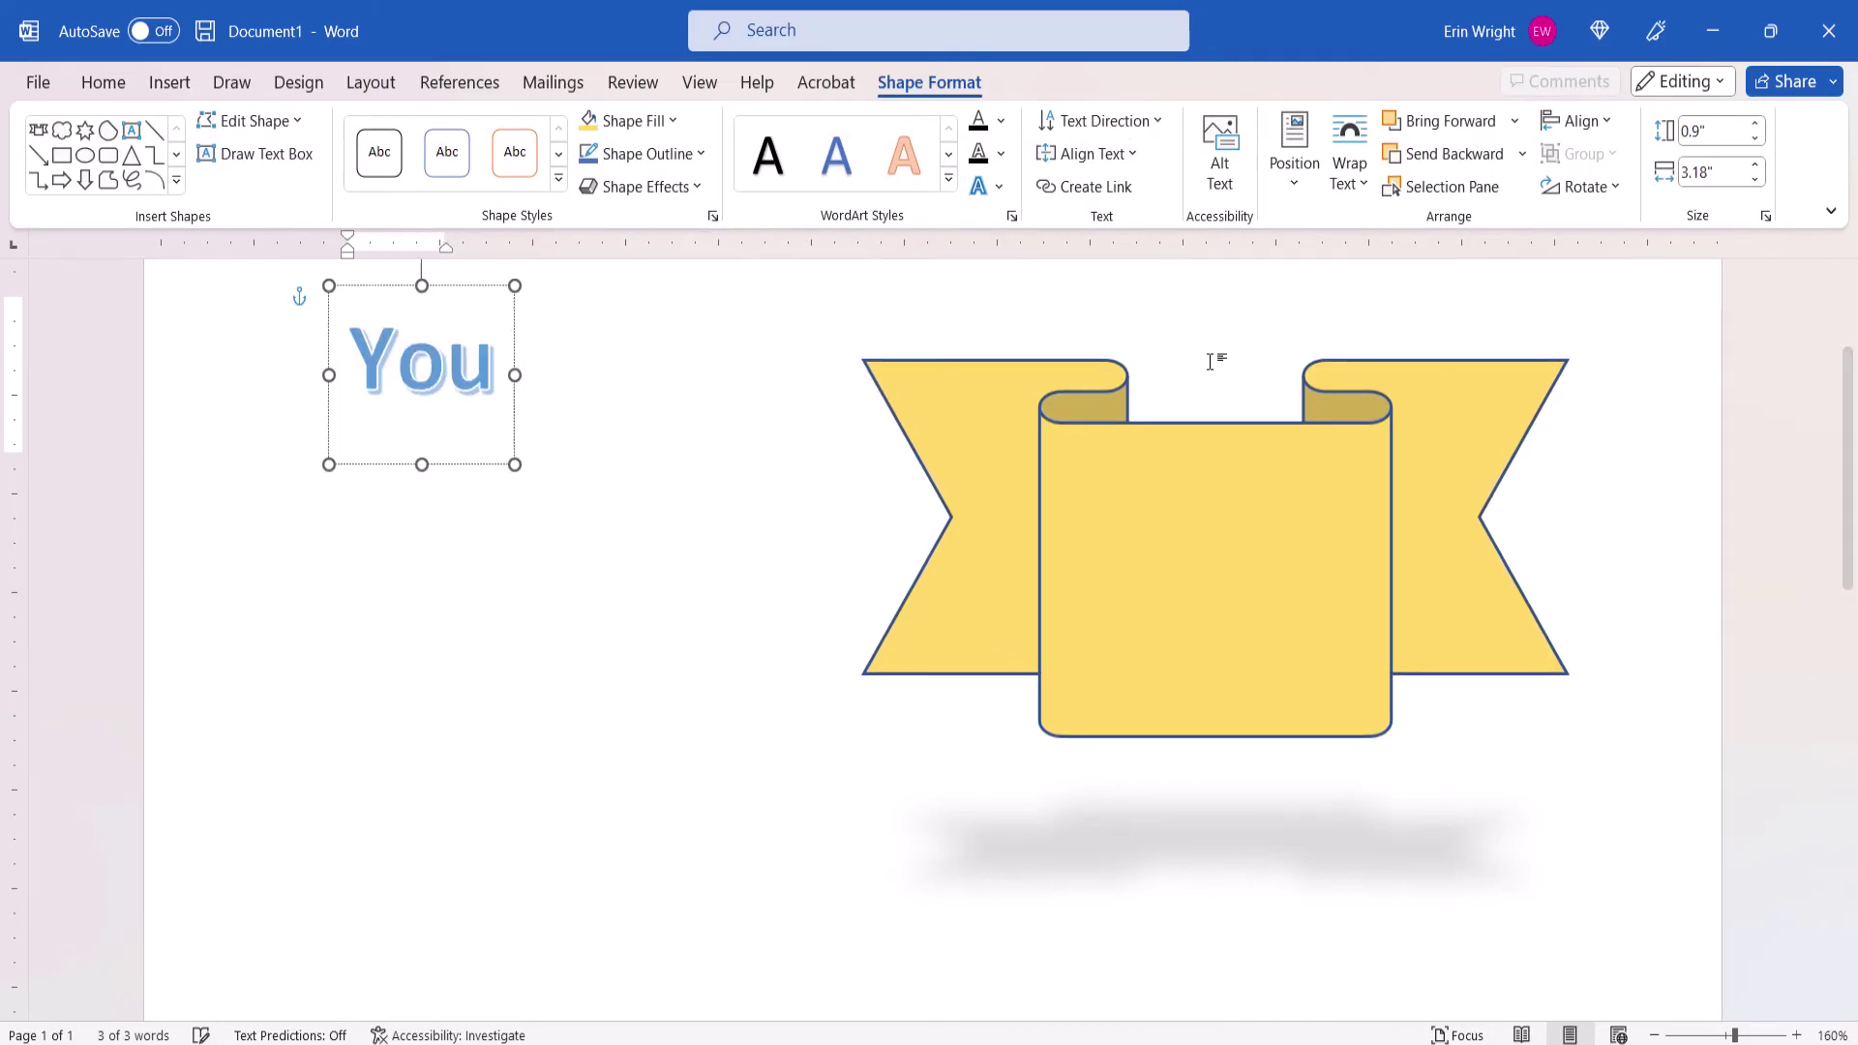
text( are #)
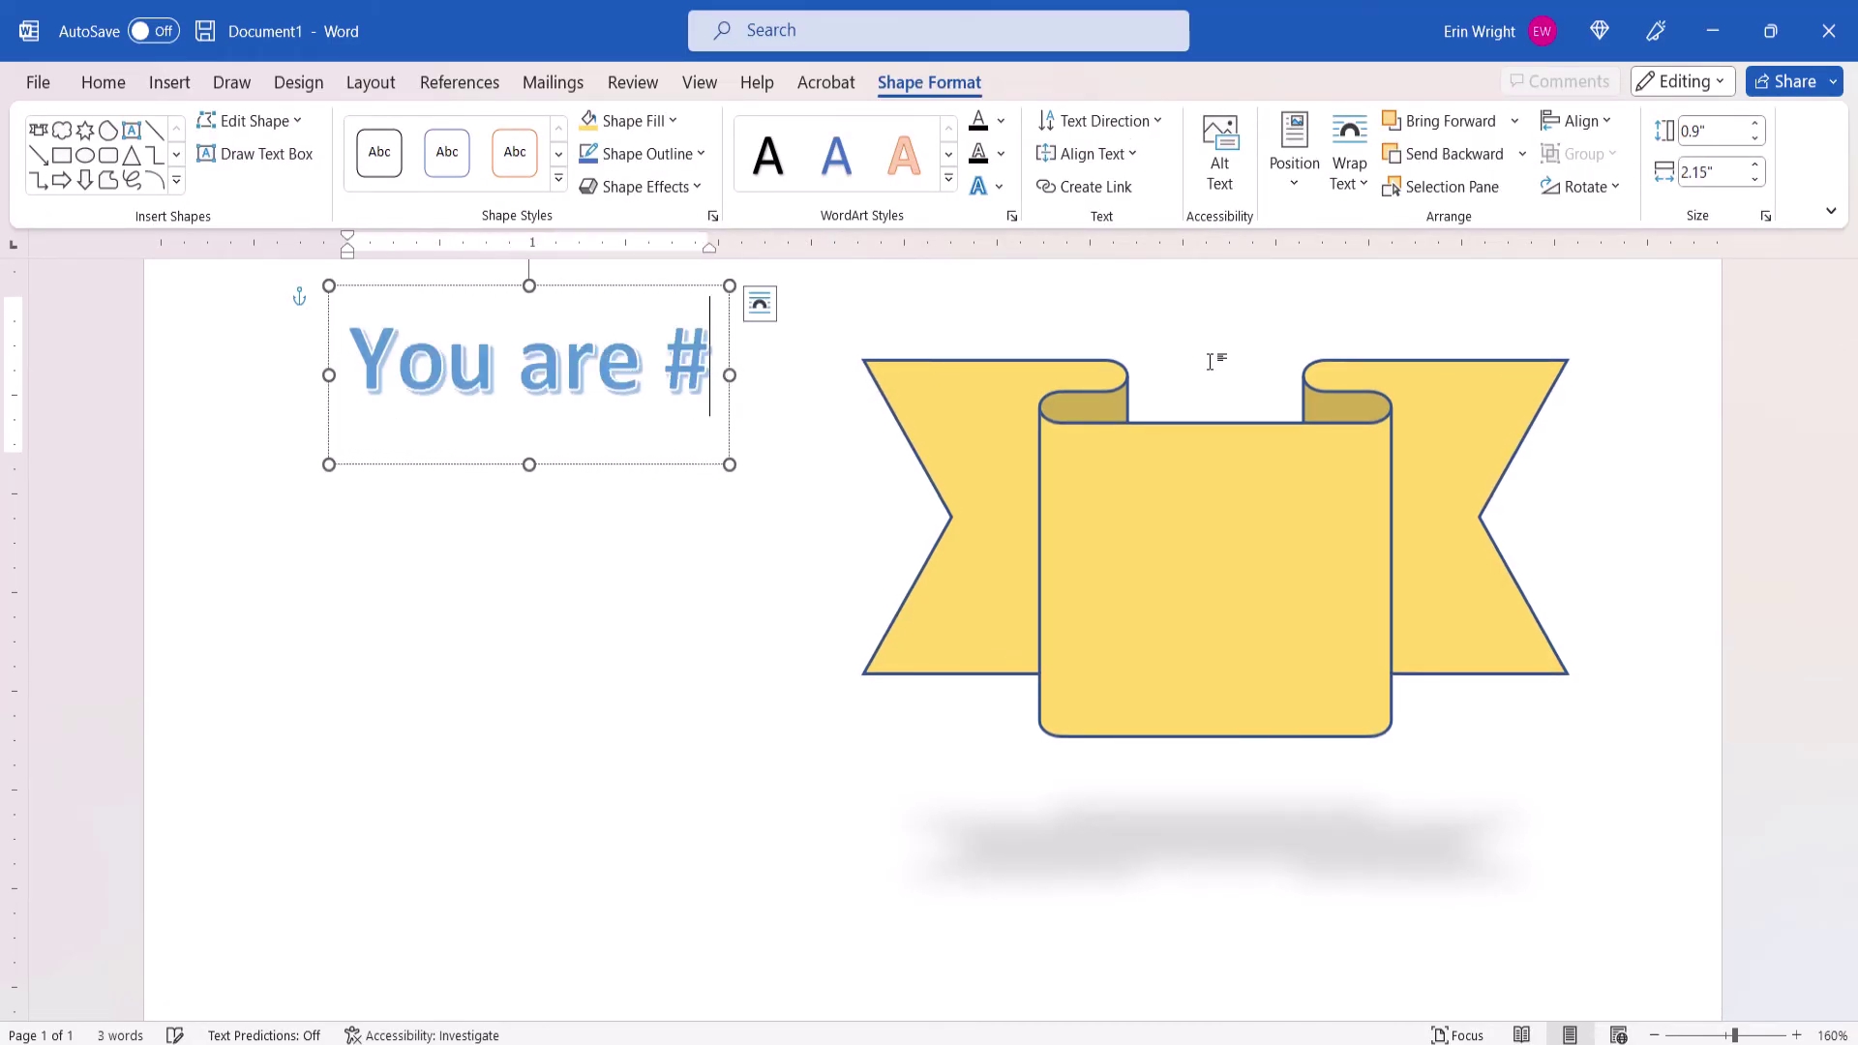
text(1!)
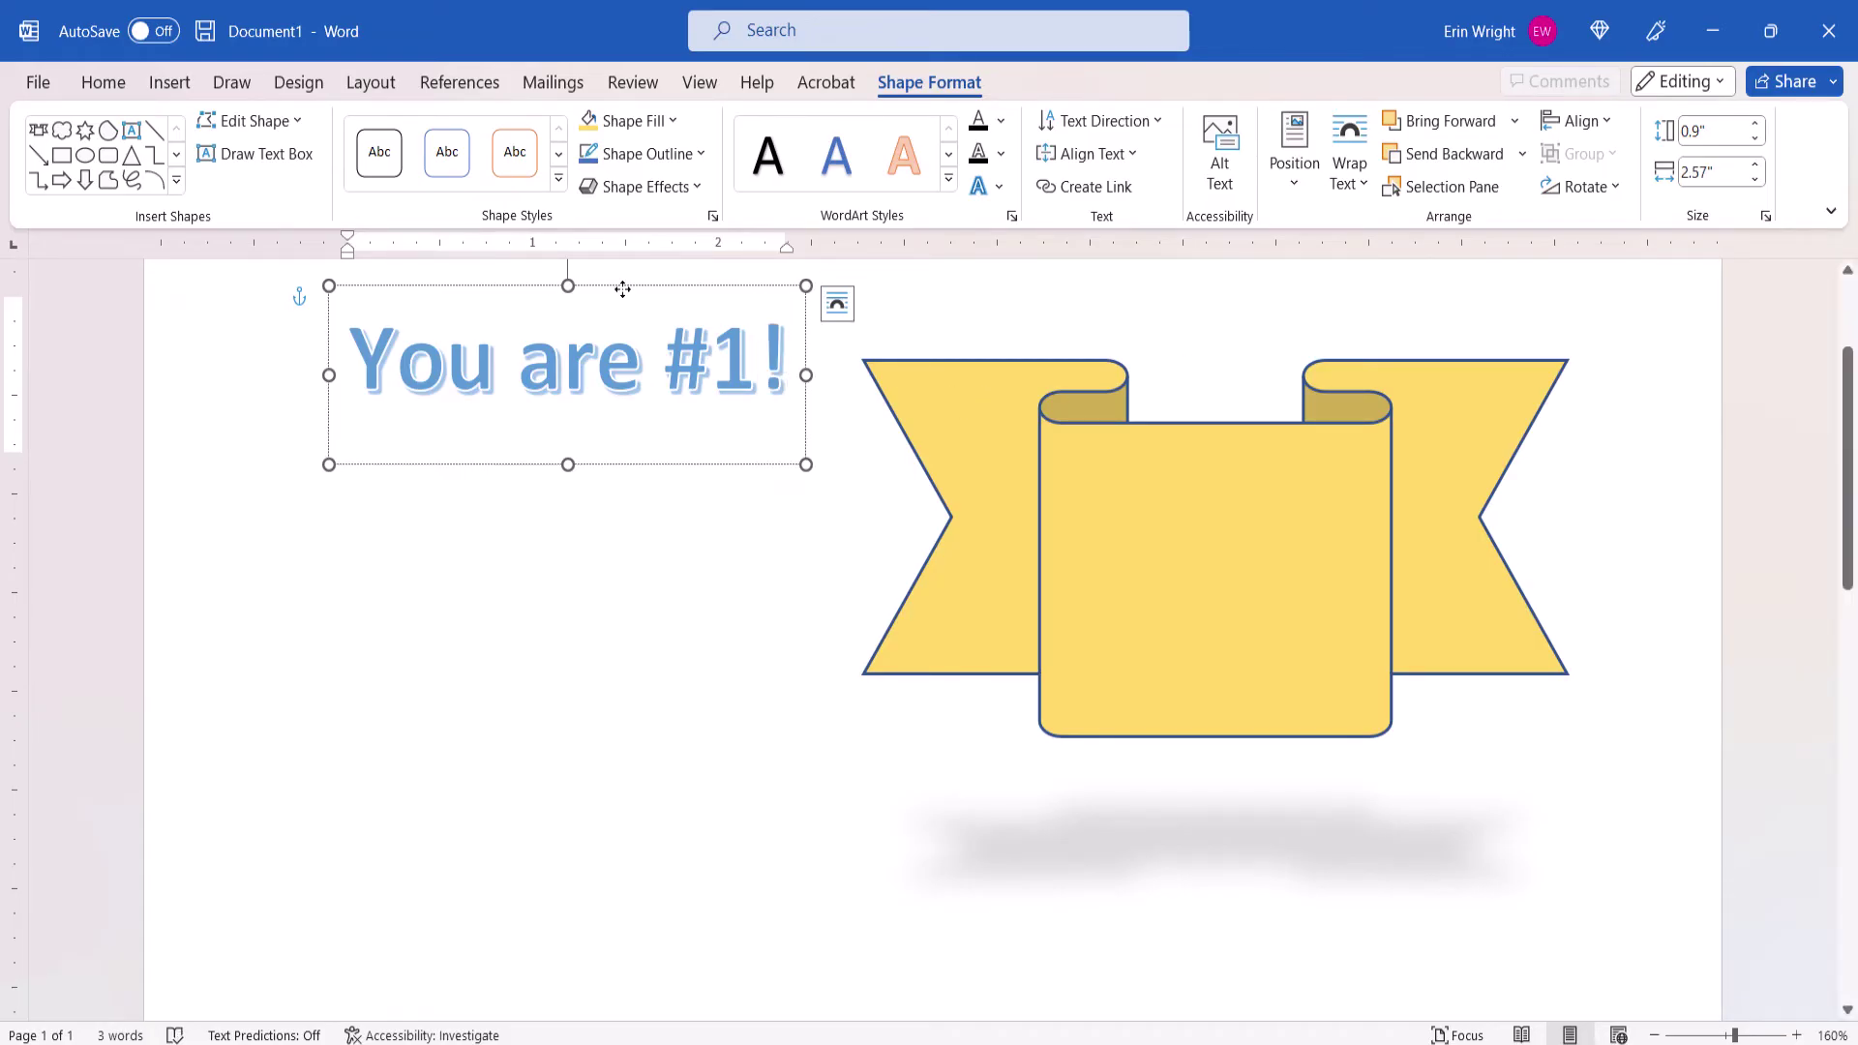
- Move the WordArt onto the banner's centre, resize it to two lines, and tilt it counter-clockwise
mouse_move(626, 295)
mouse_down()
mouse_move(1173, 481)
mouse_move(1270, 433)
mouse_up()
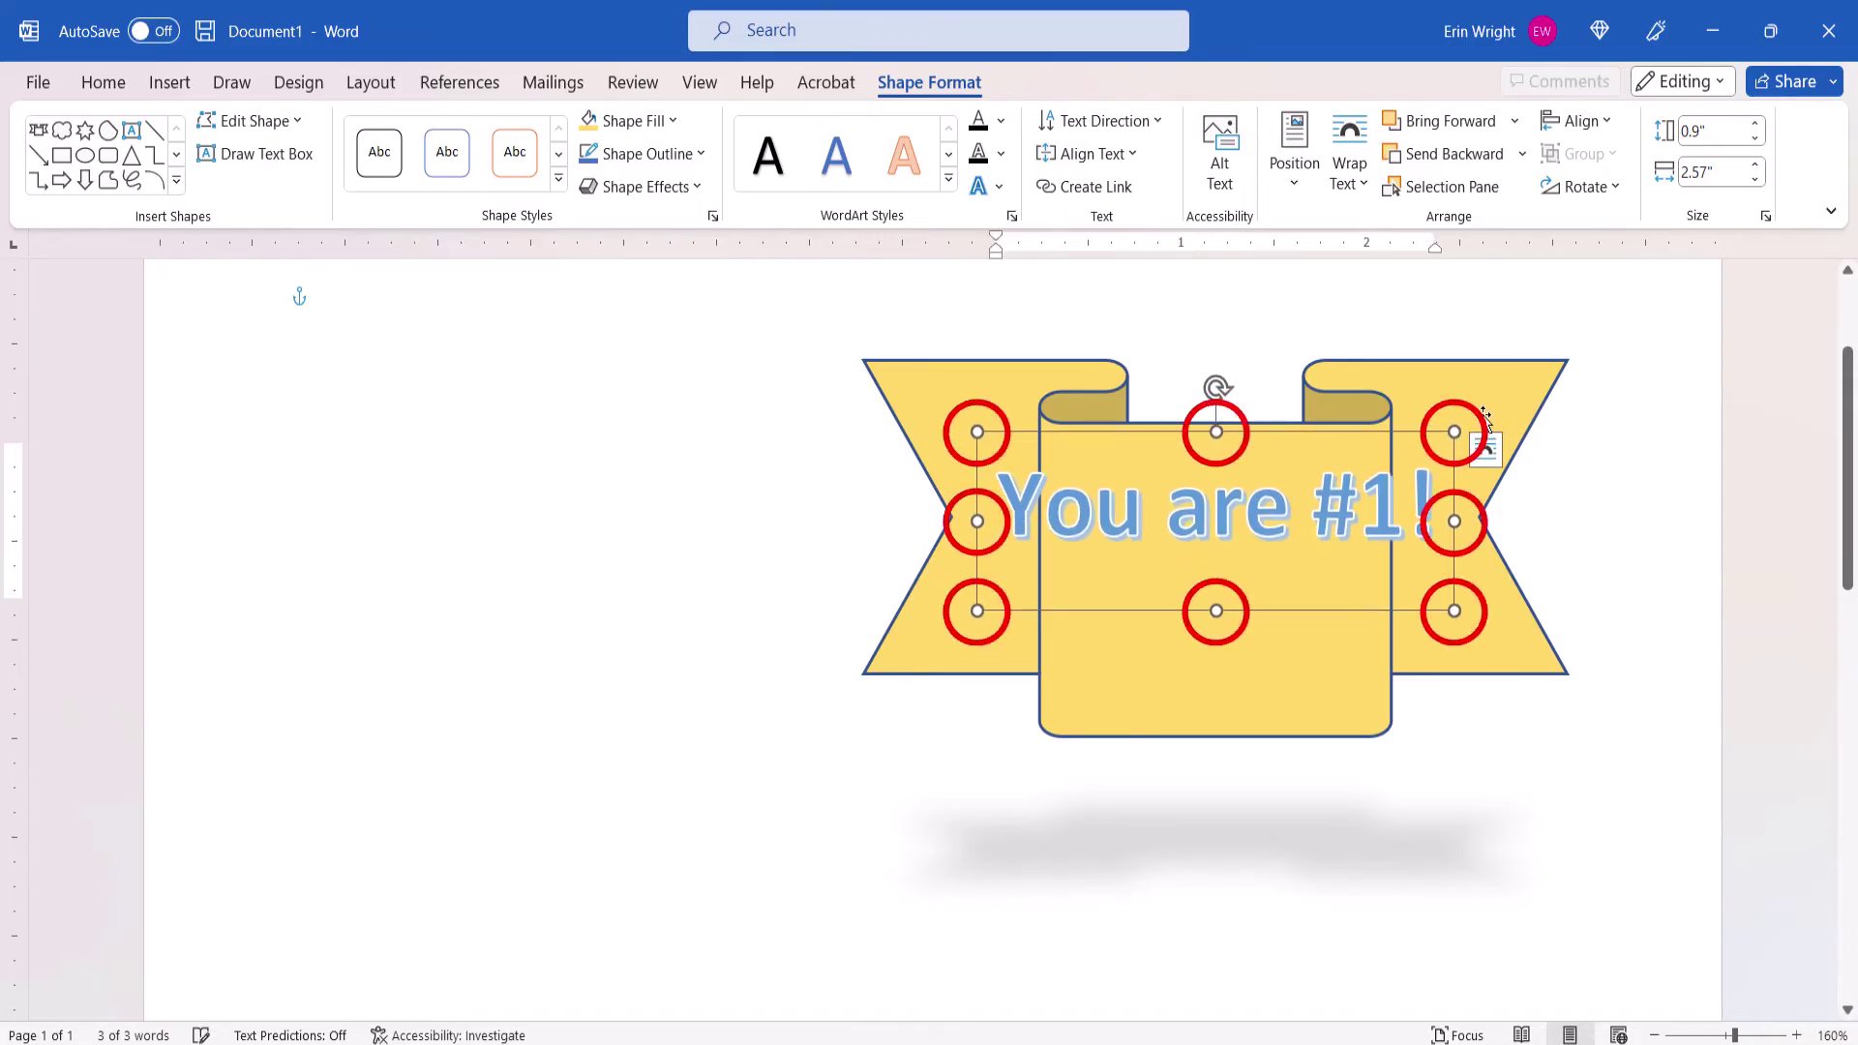
drag(1455, 433, 1379, 445)
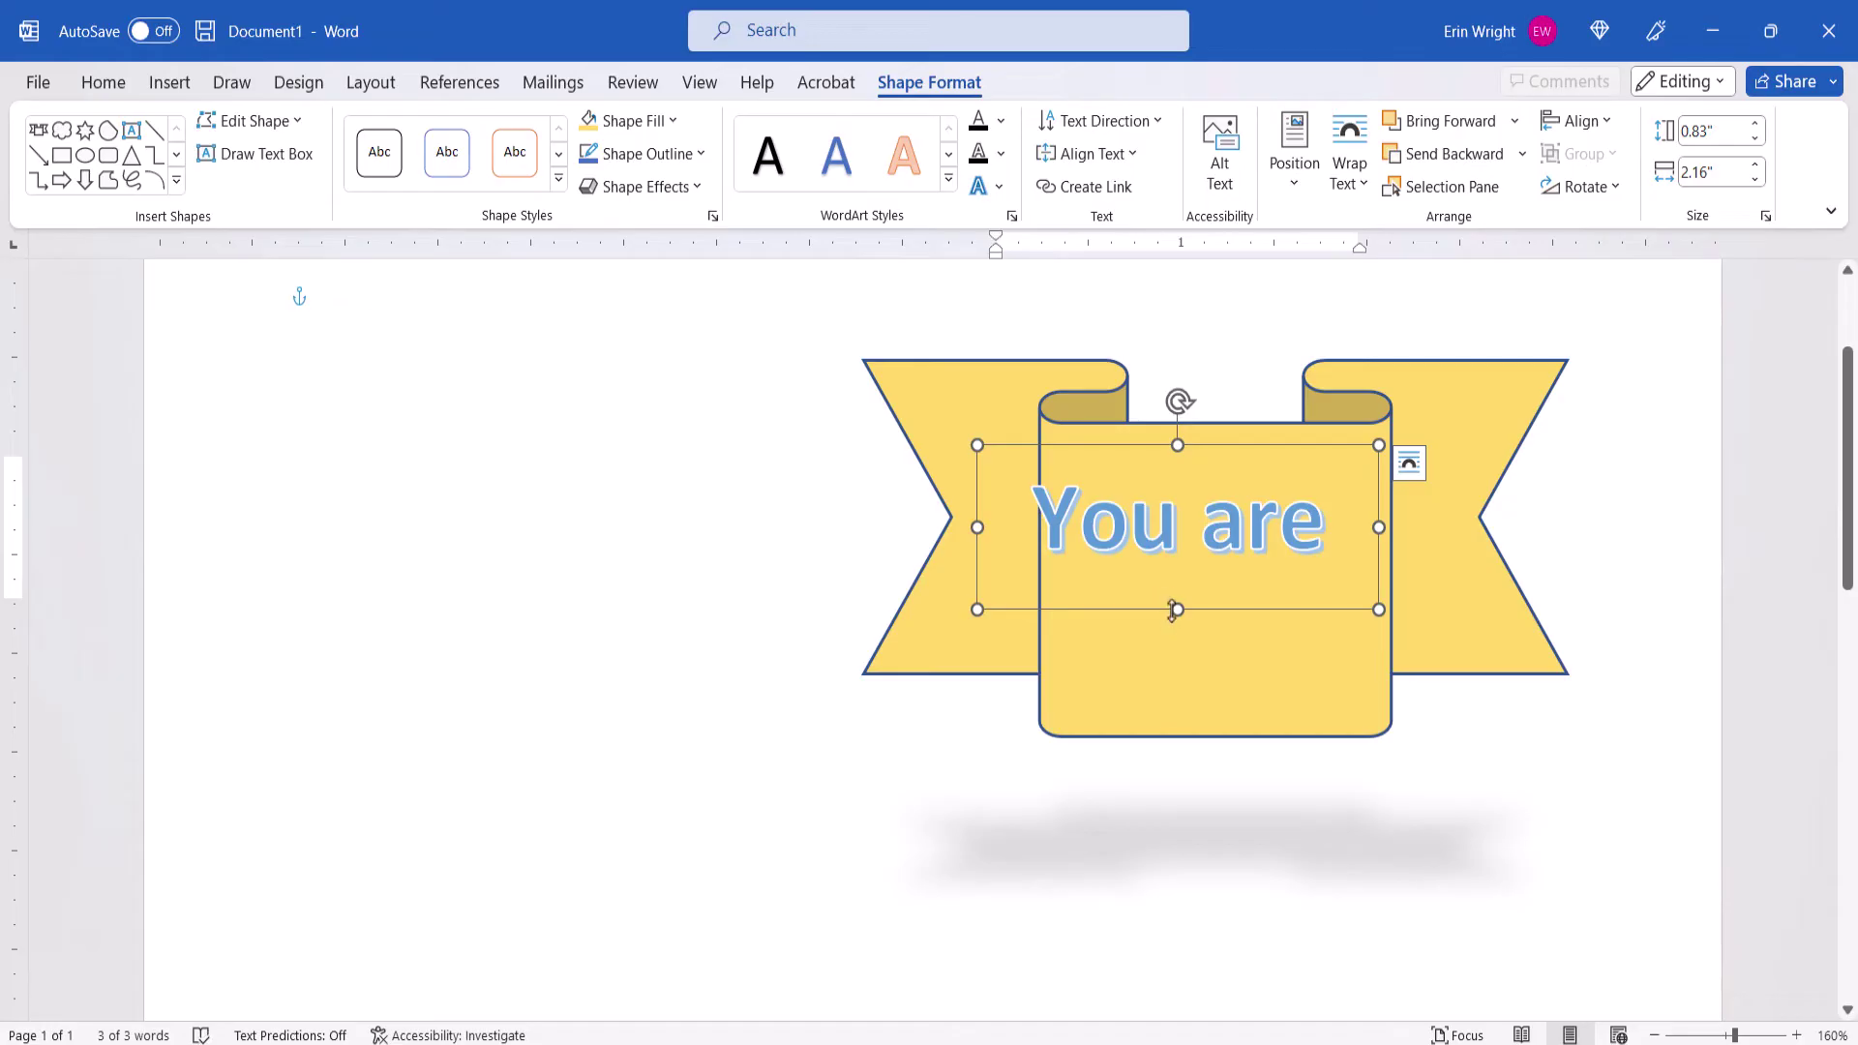
drag(1176, 610, 1186, 714)
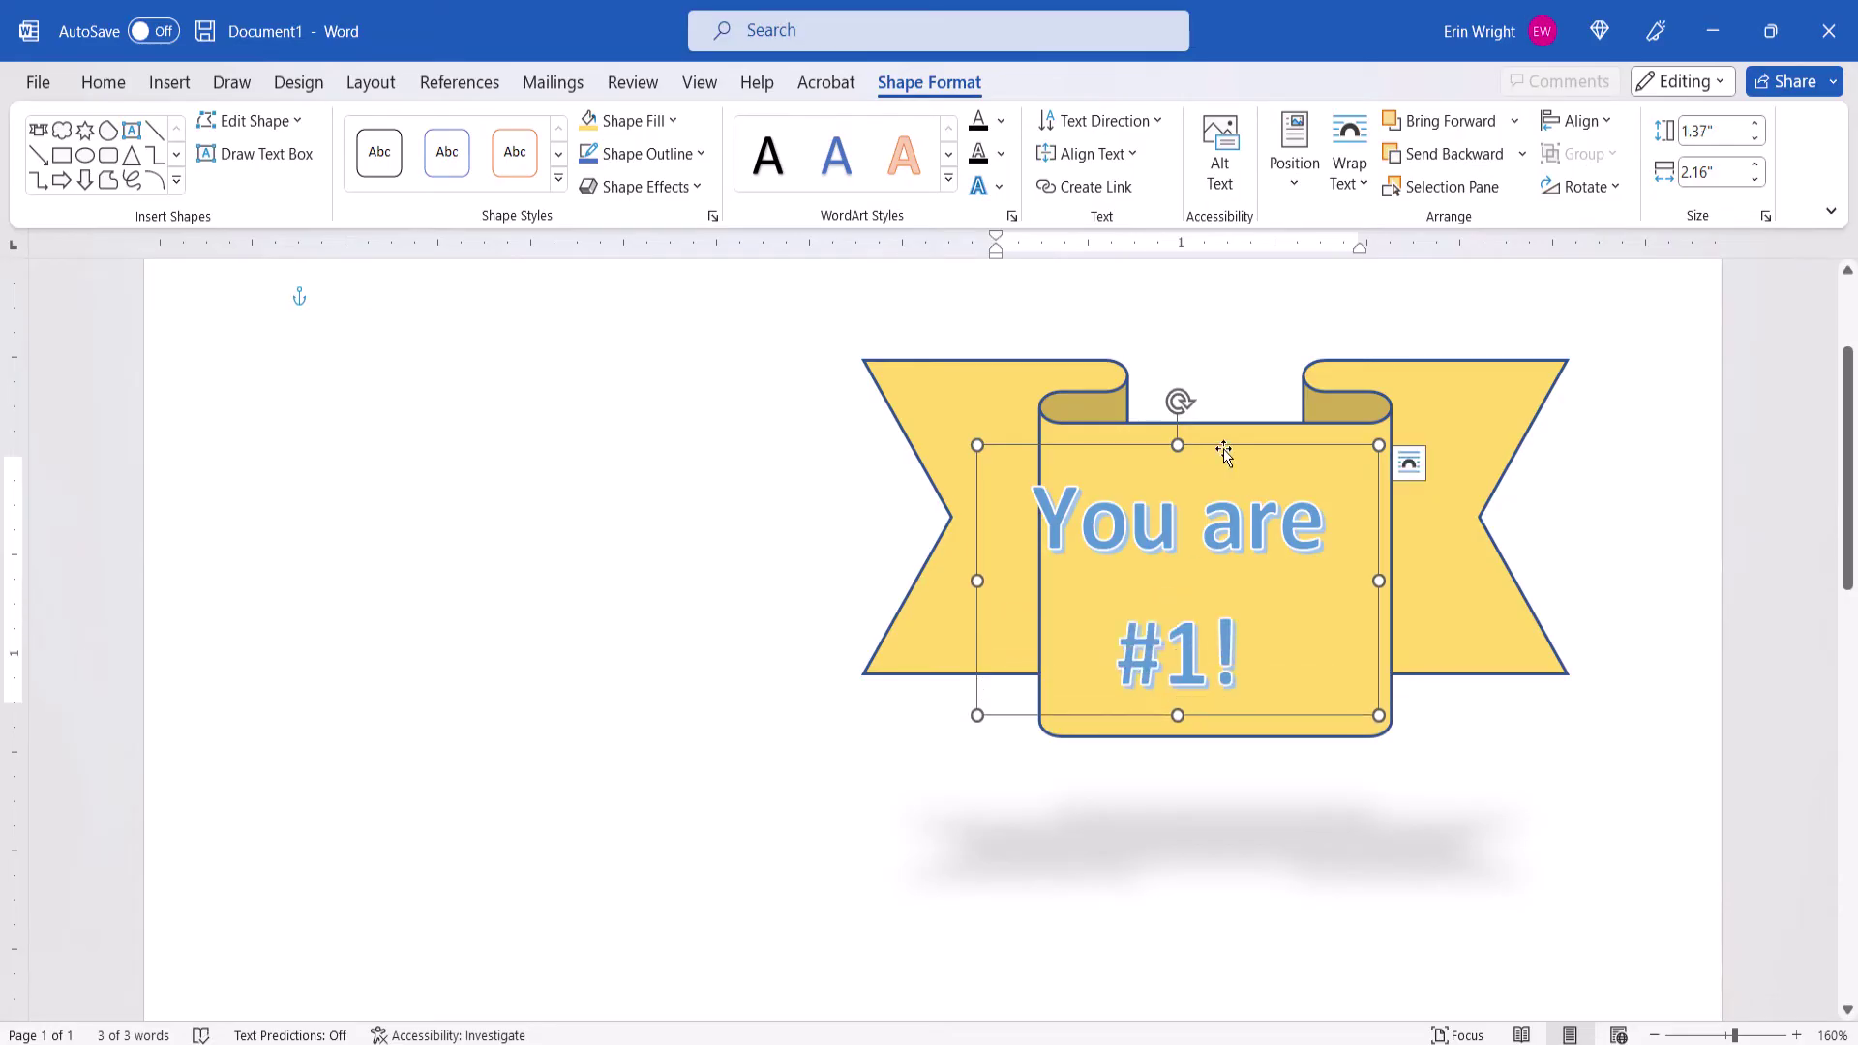
drag(1223, 444, 1263, 442)
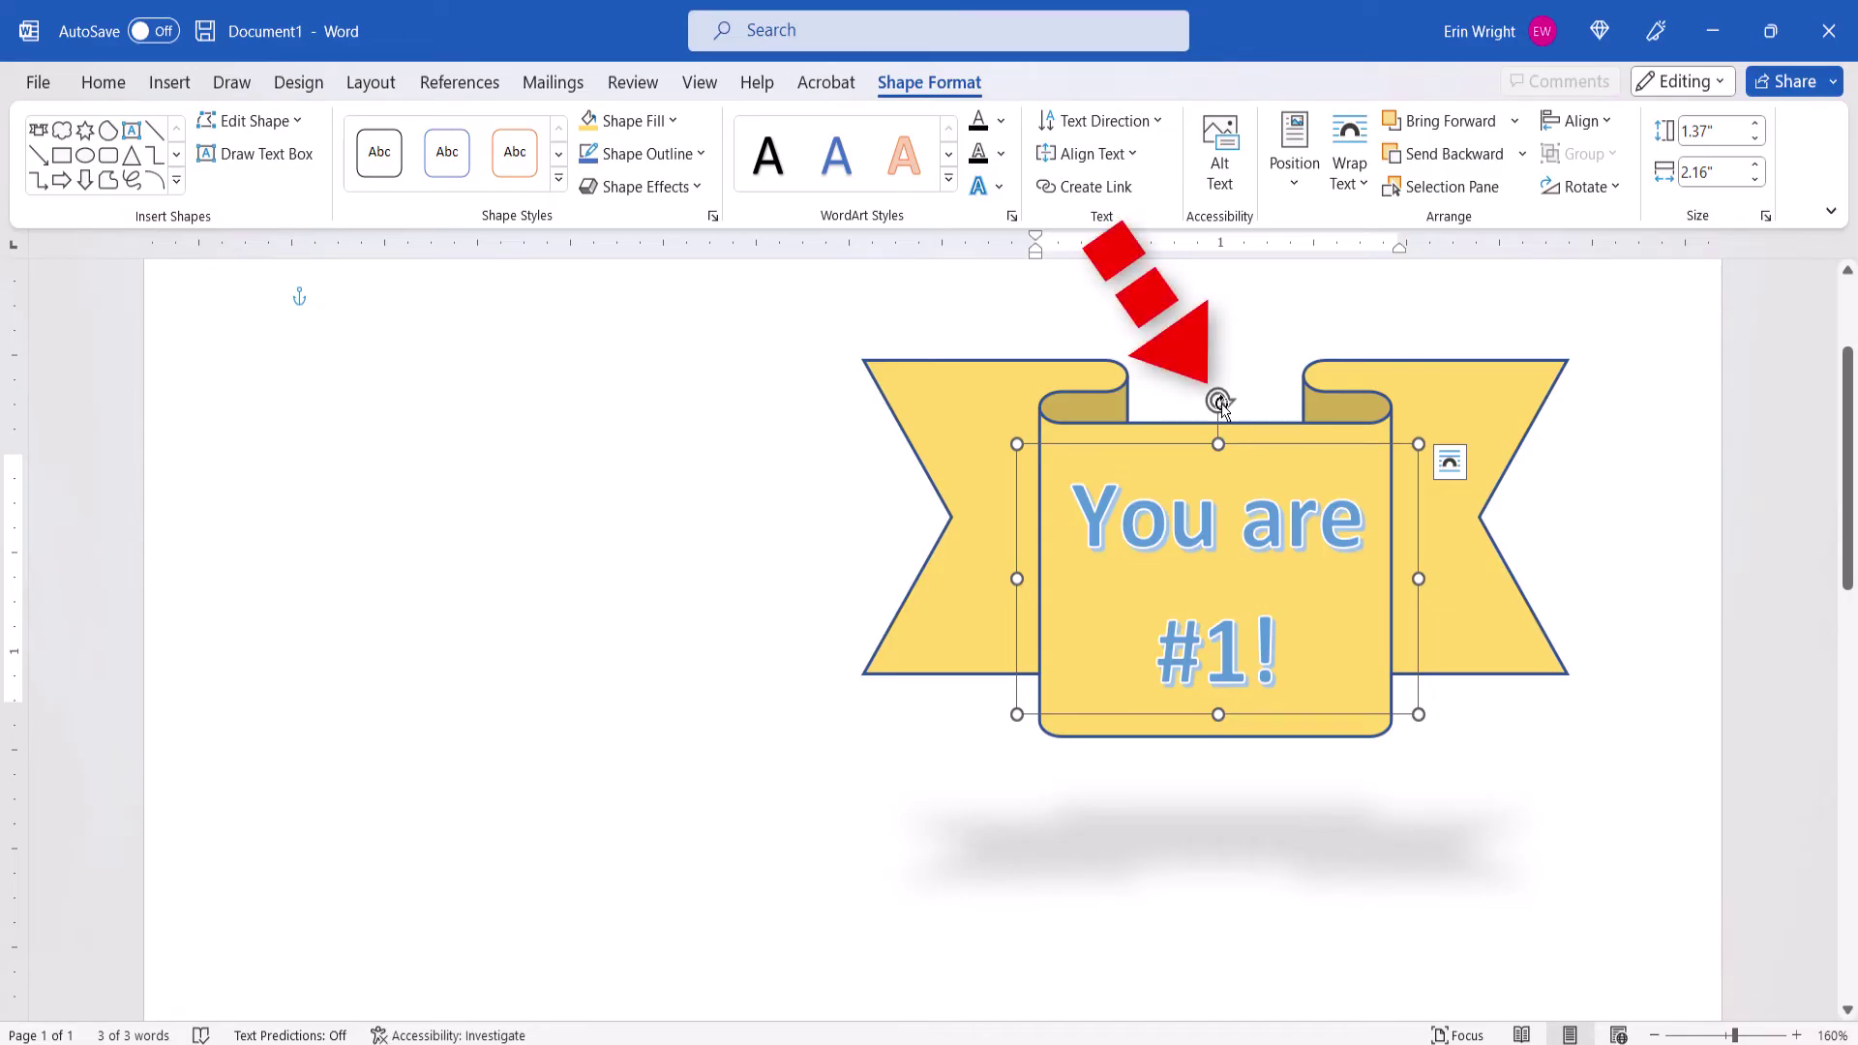
drag(1222, 406, 1242, 436)
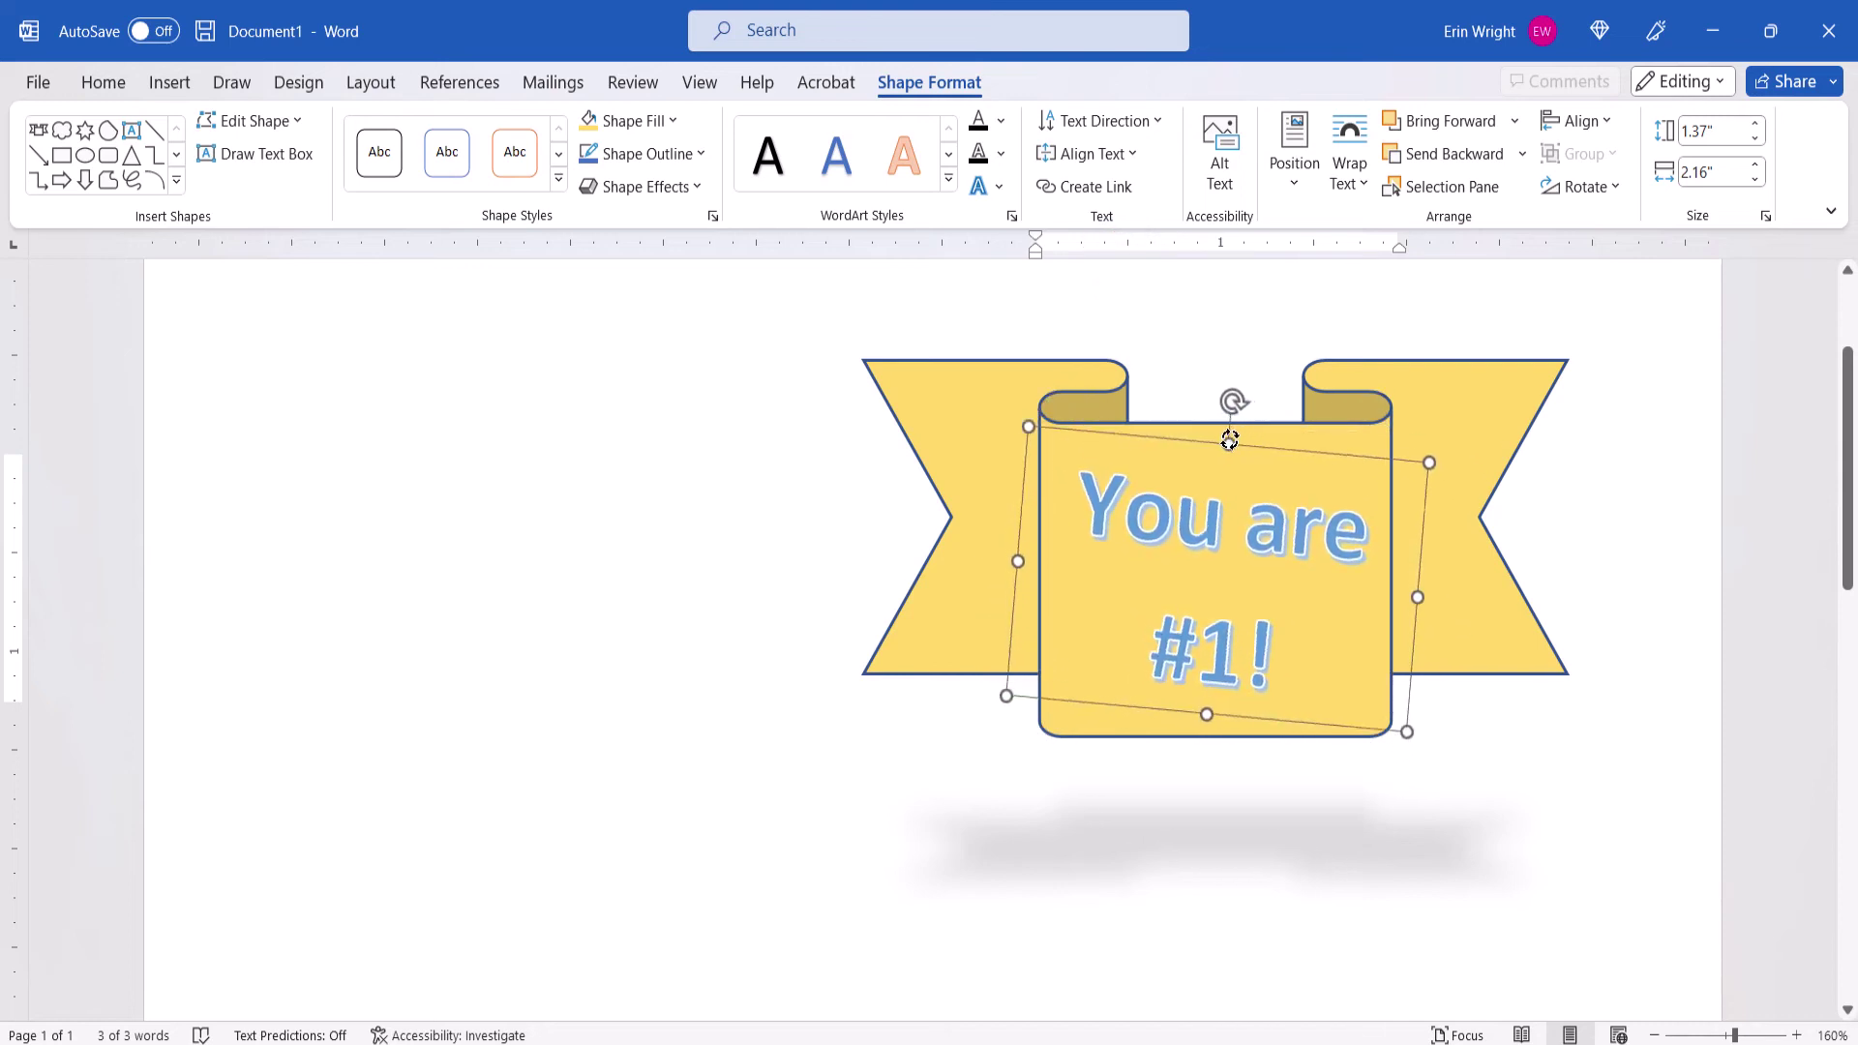
drag(1242, 437, 1192, 448)
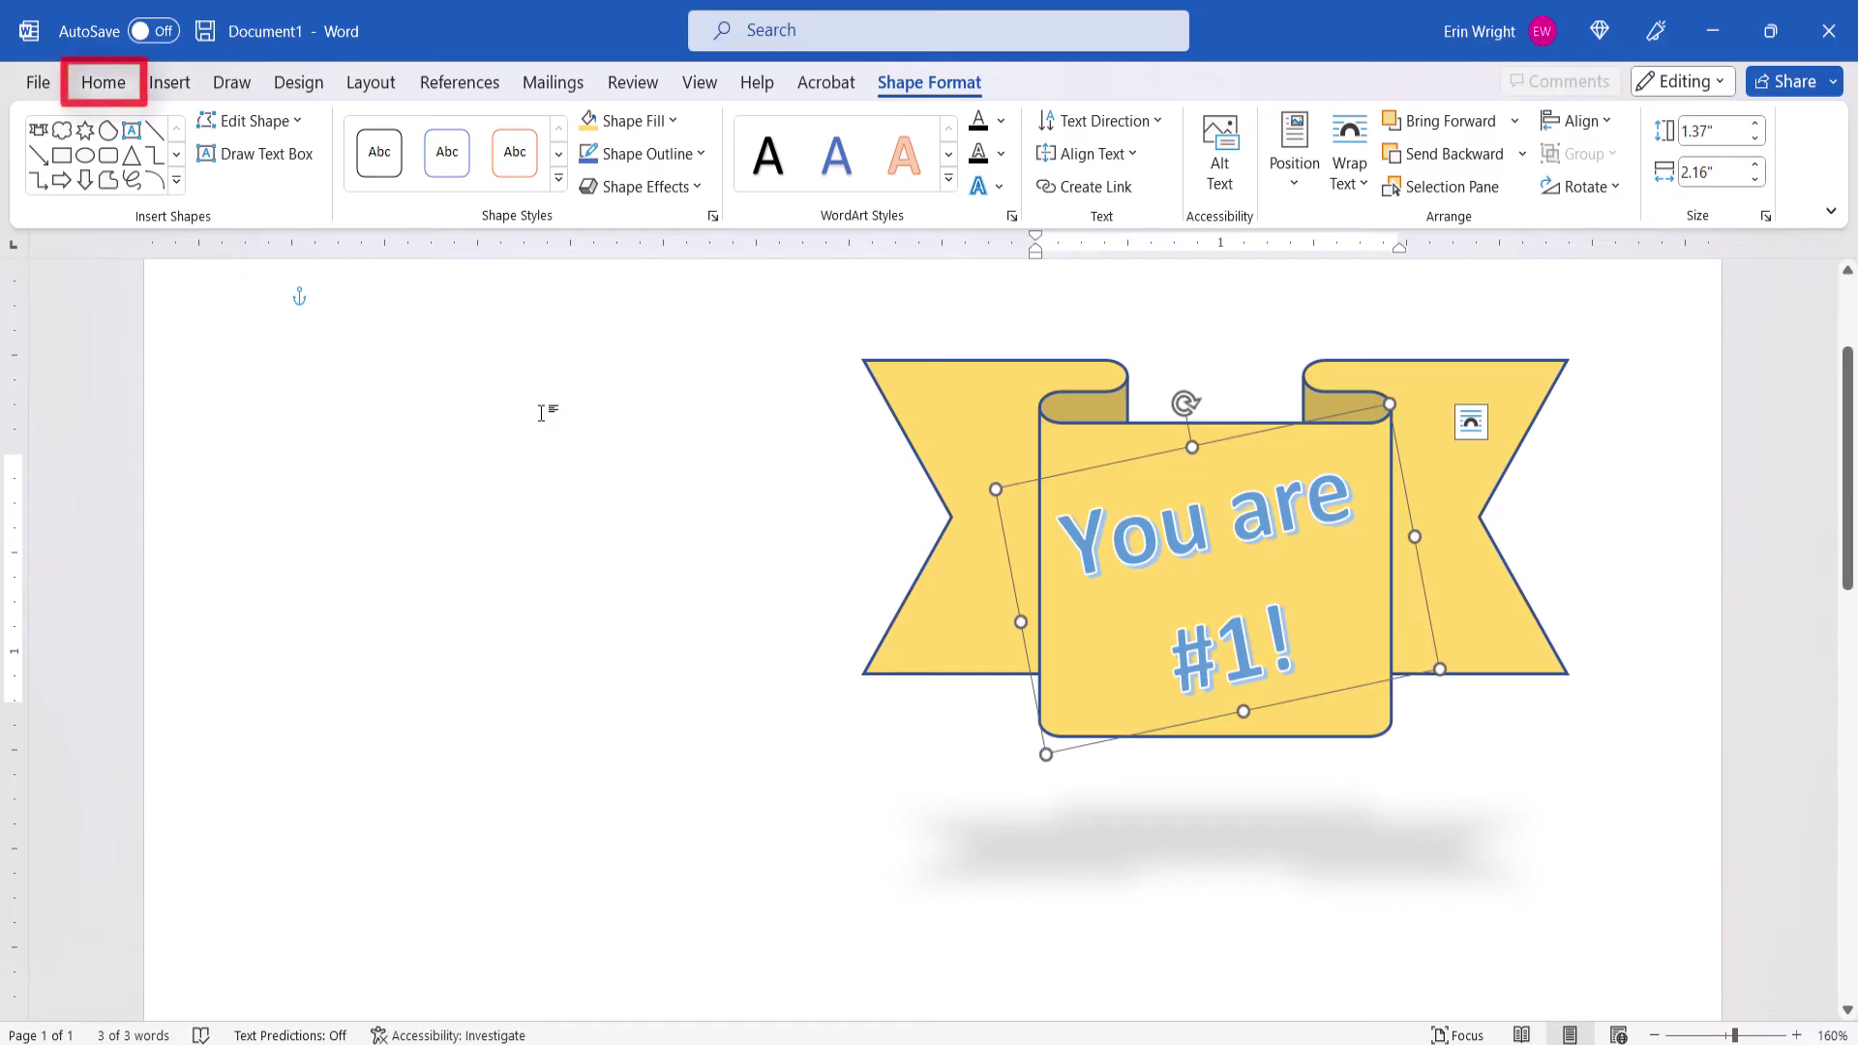
- Set the WordArt text to Cooper Black at size 28
click(133, 93)
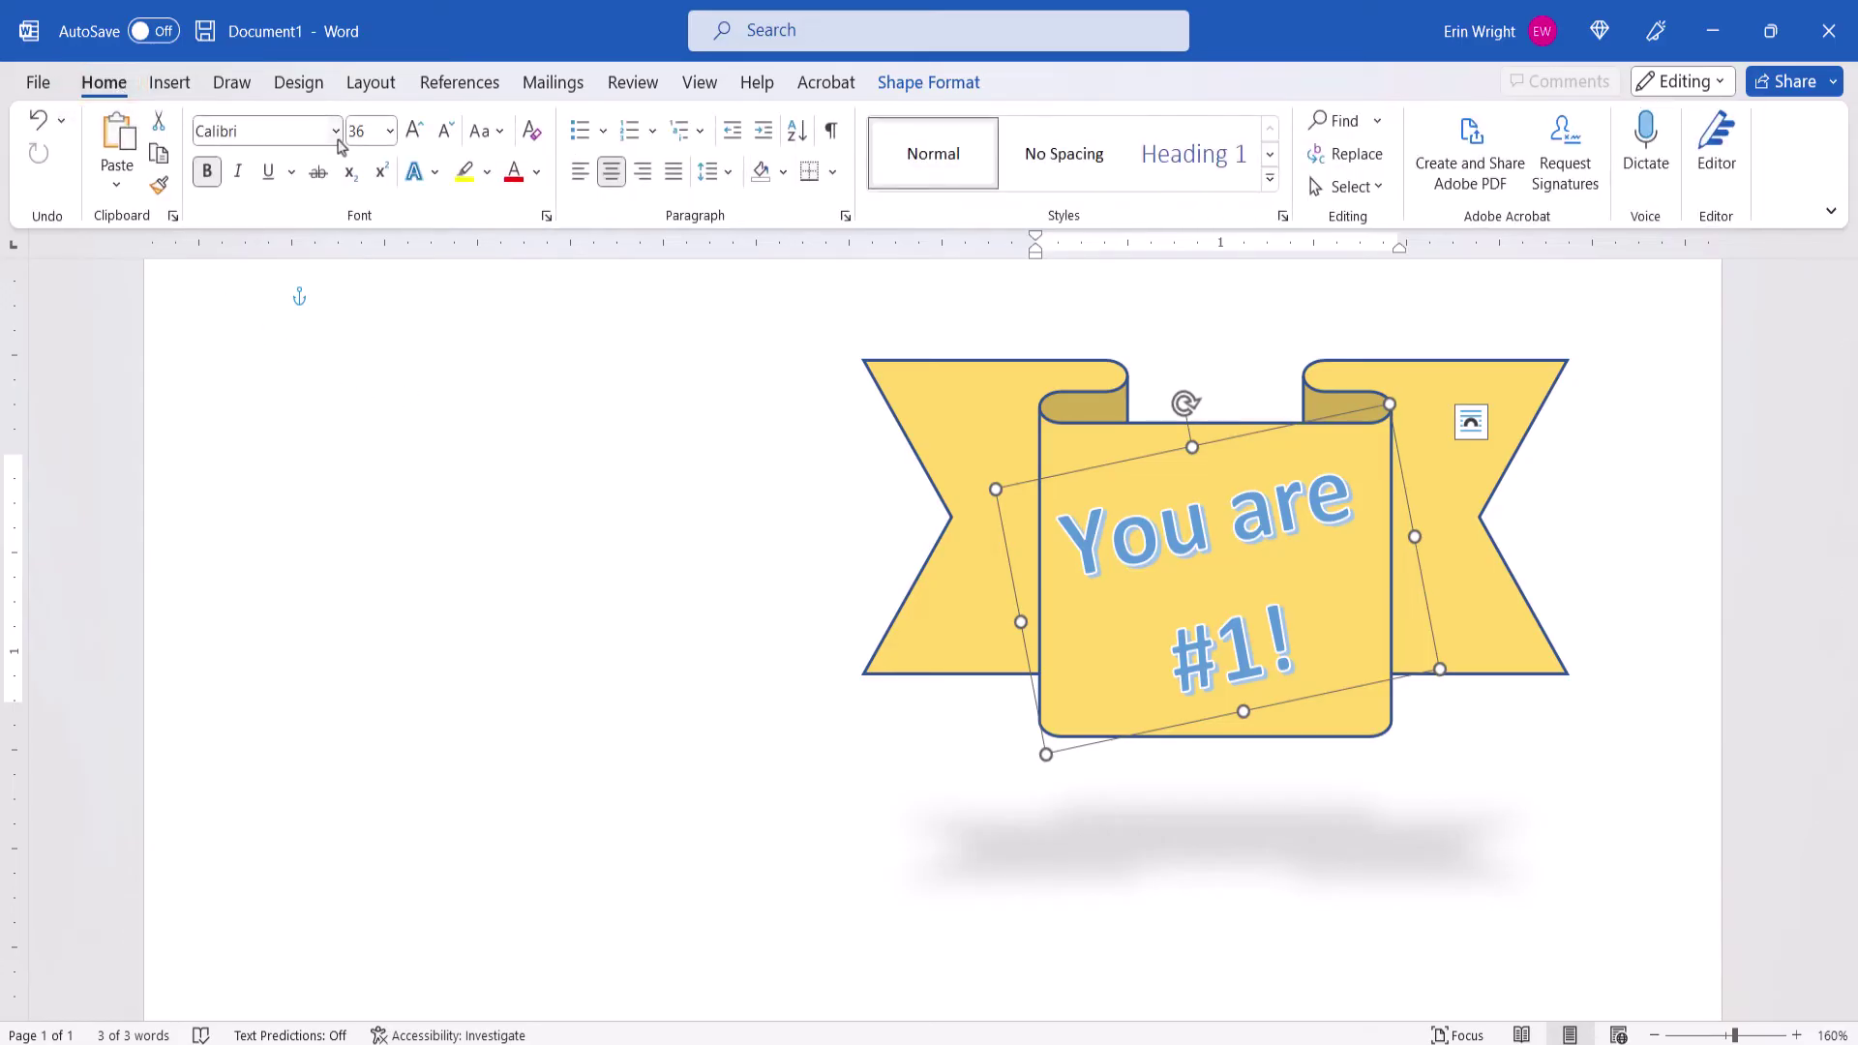
click(336, 136)
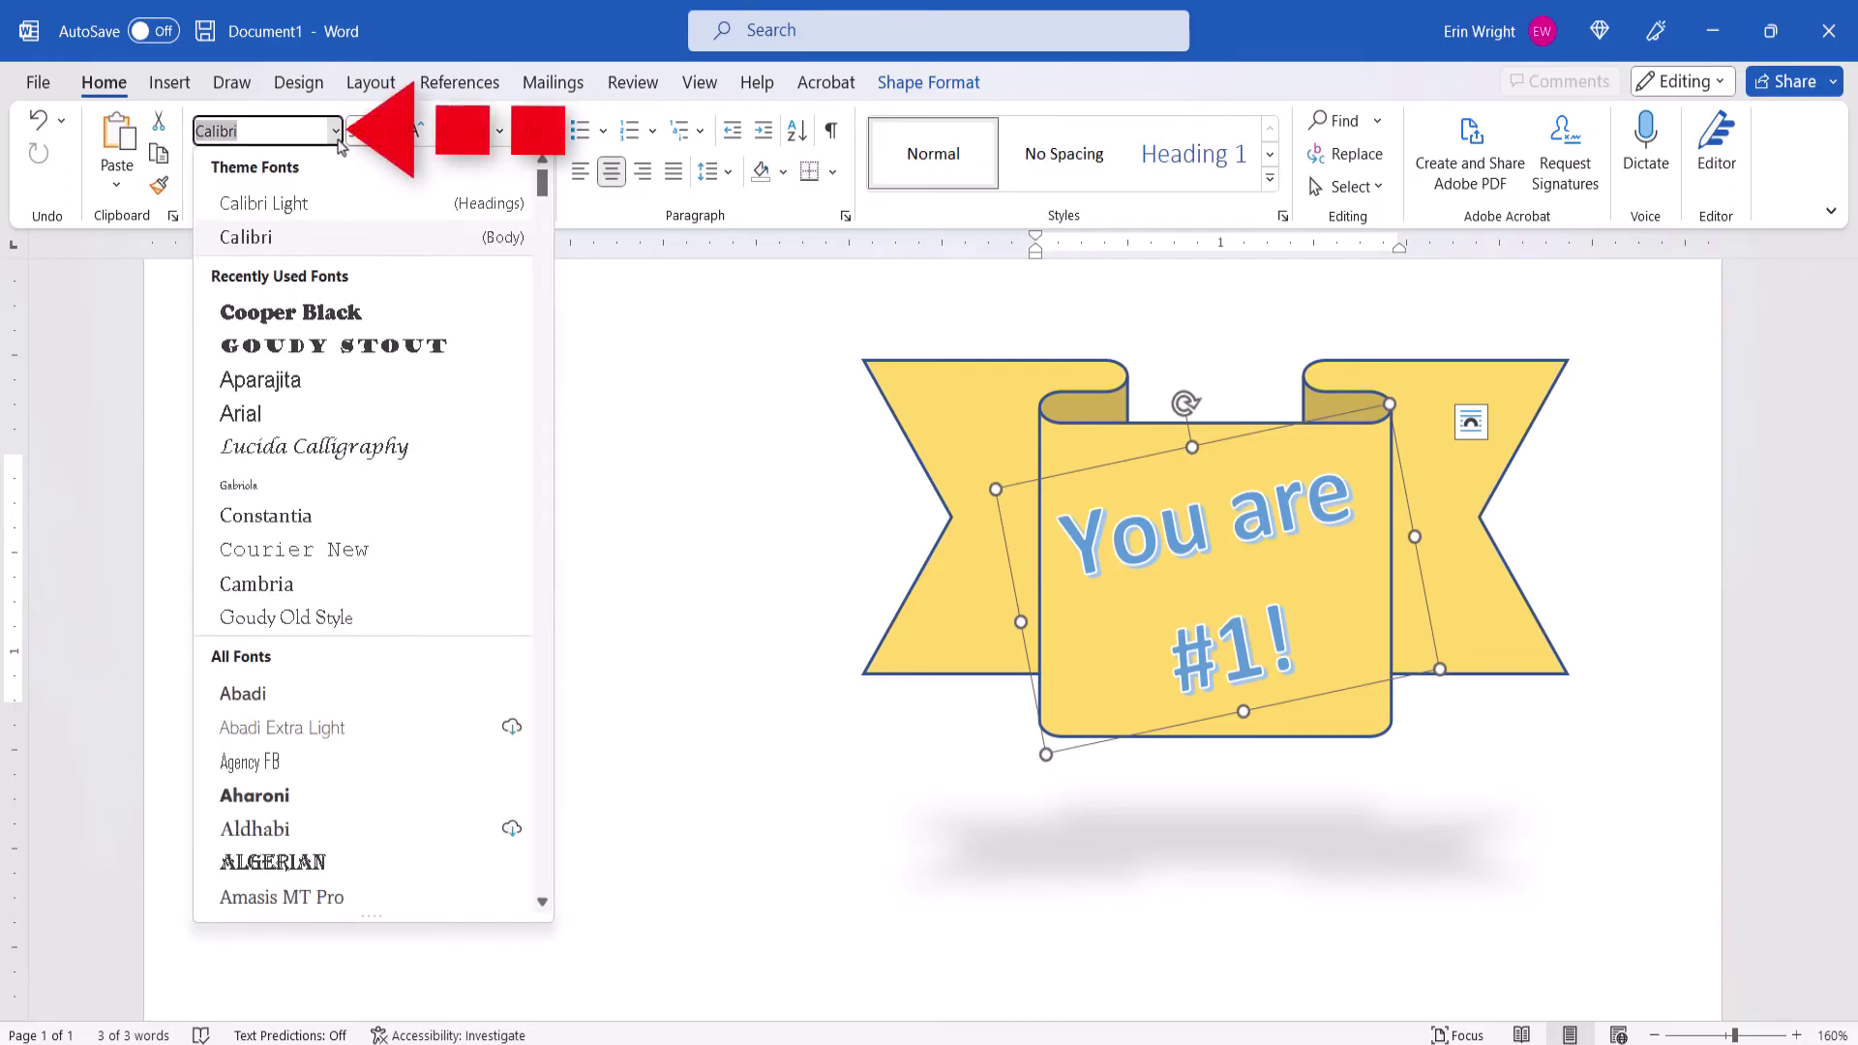
click(291, 312)
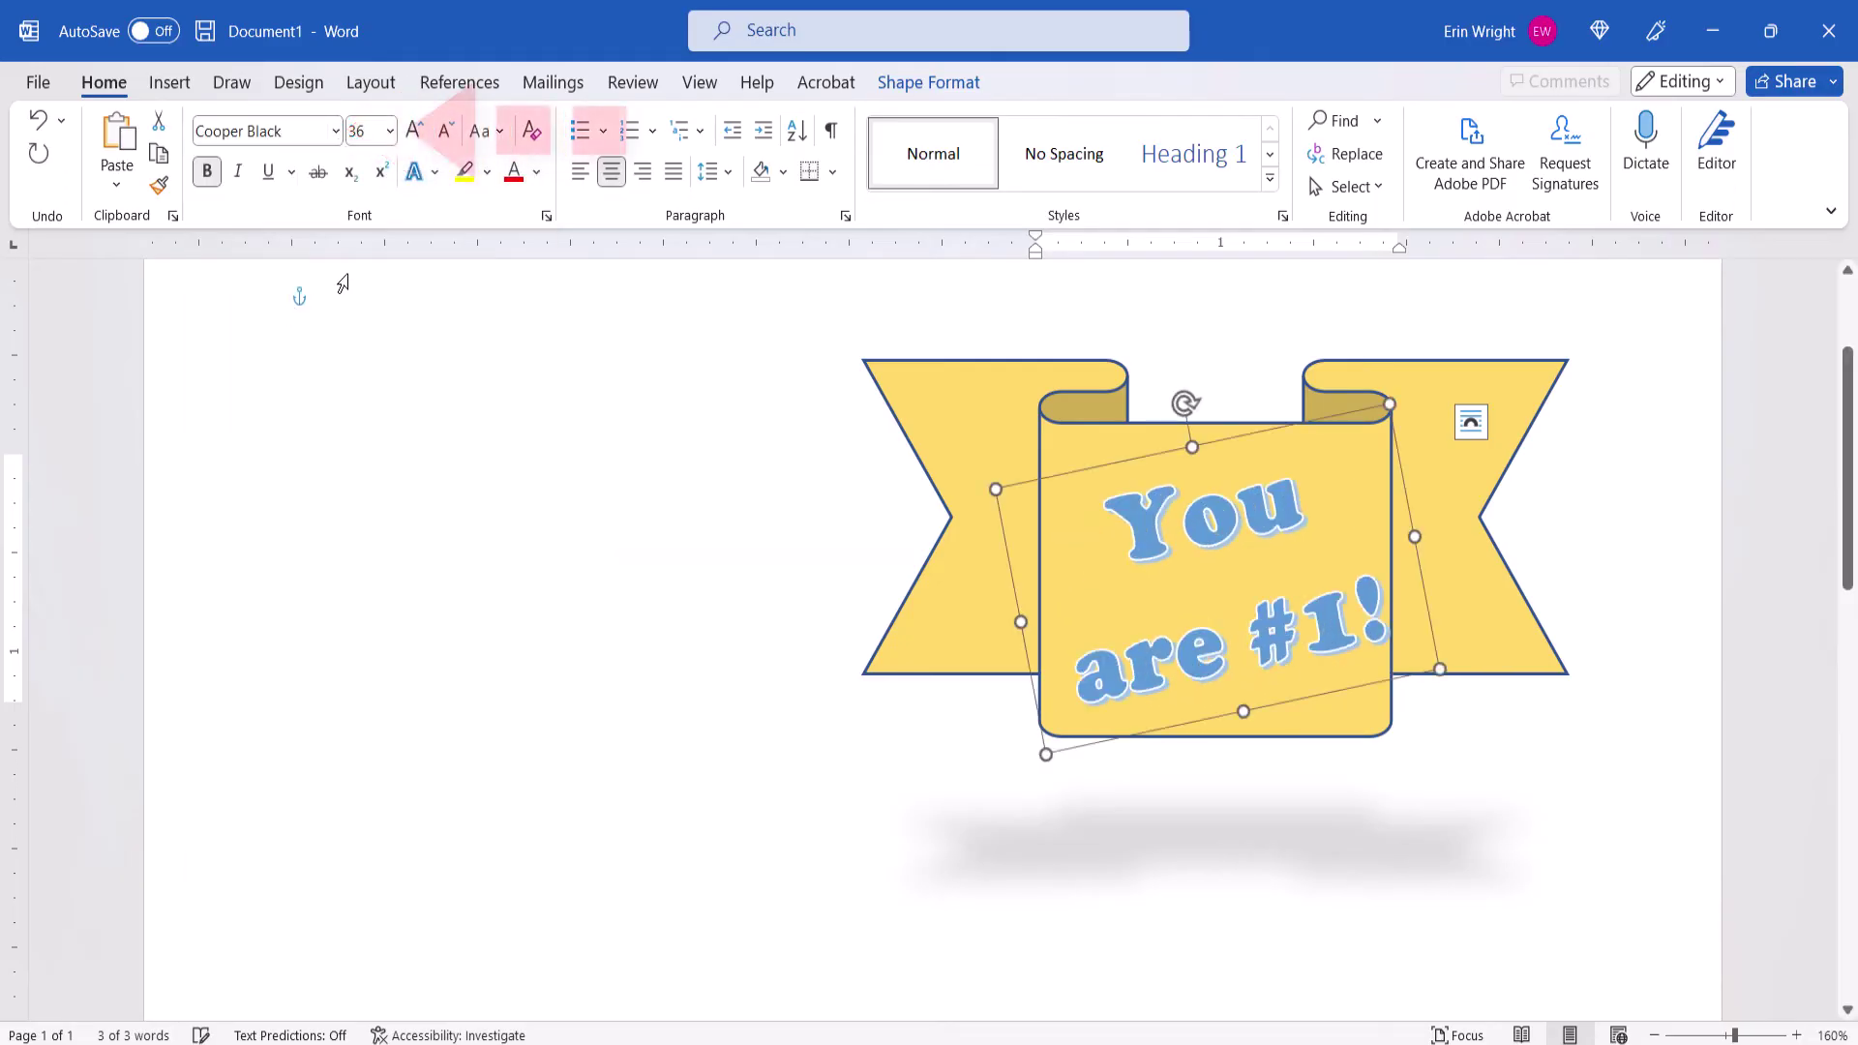
click(390, 131)
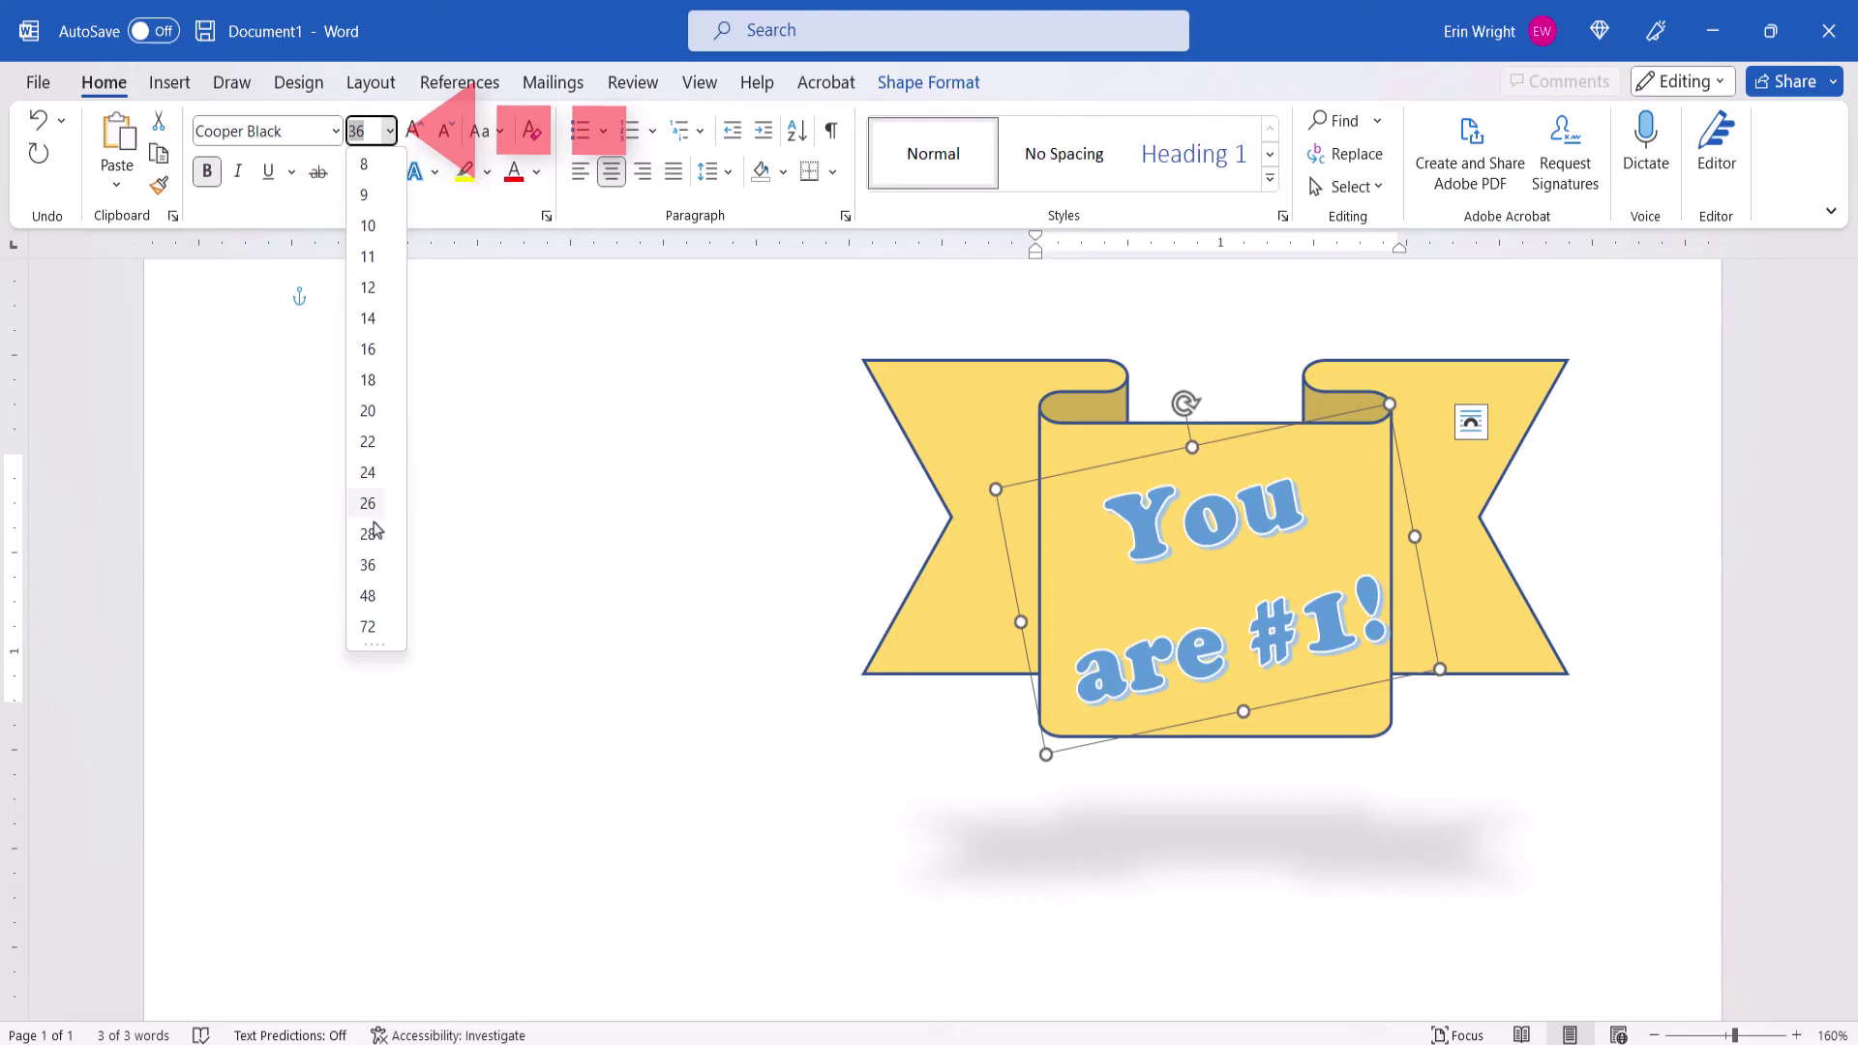
click(373, 540)
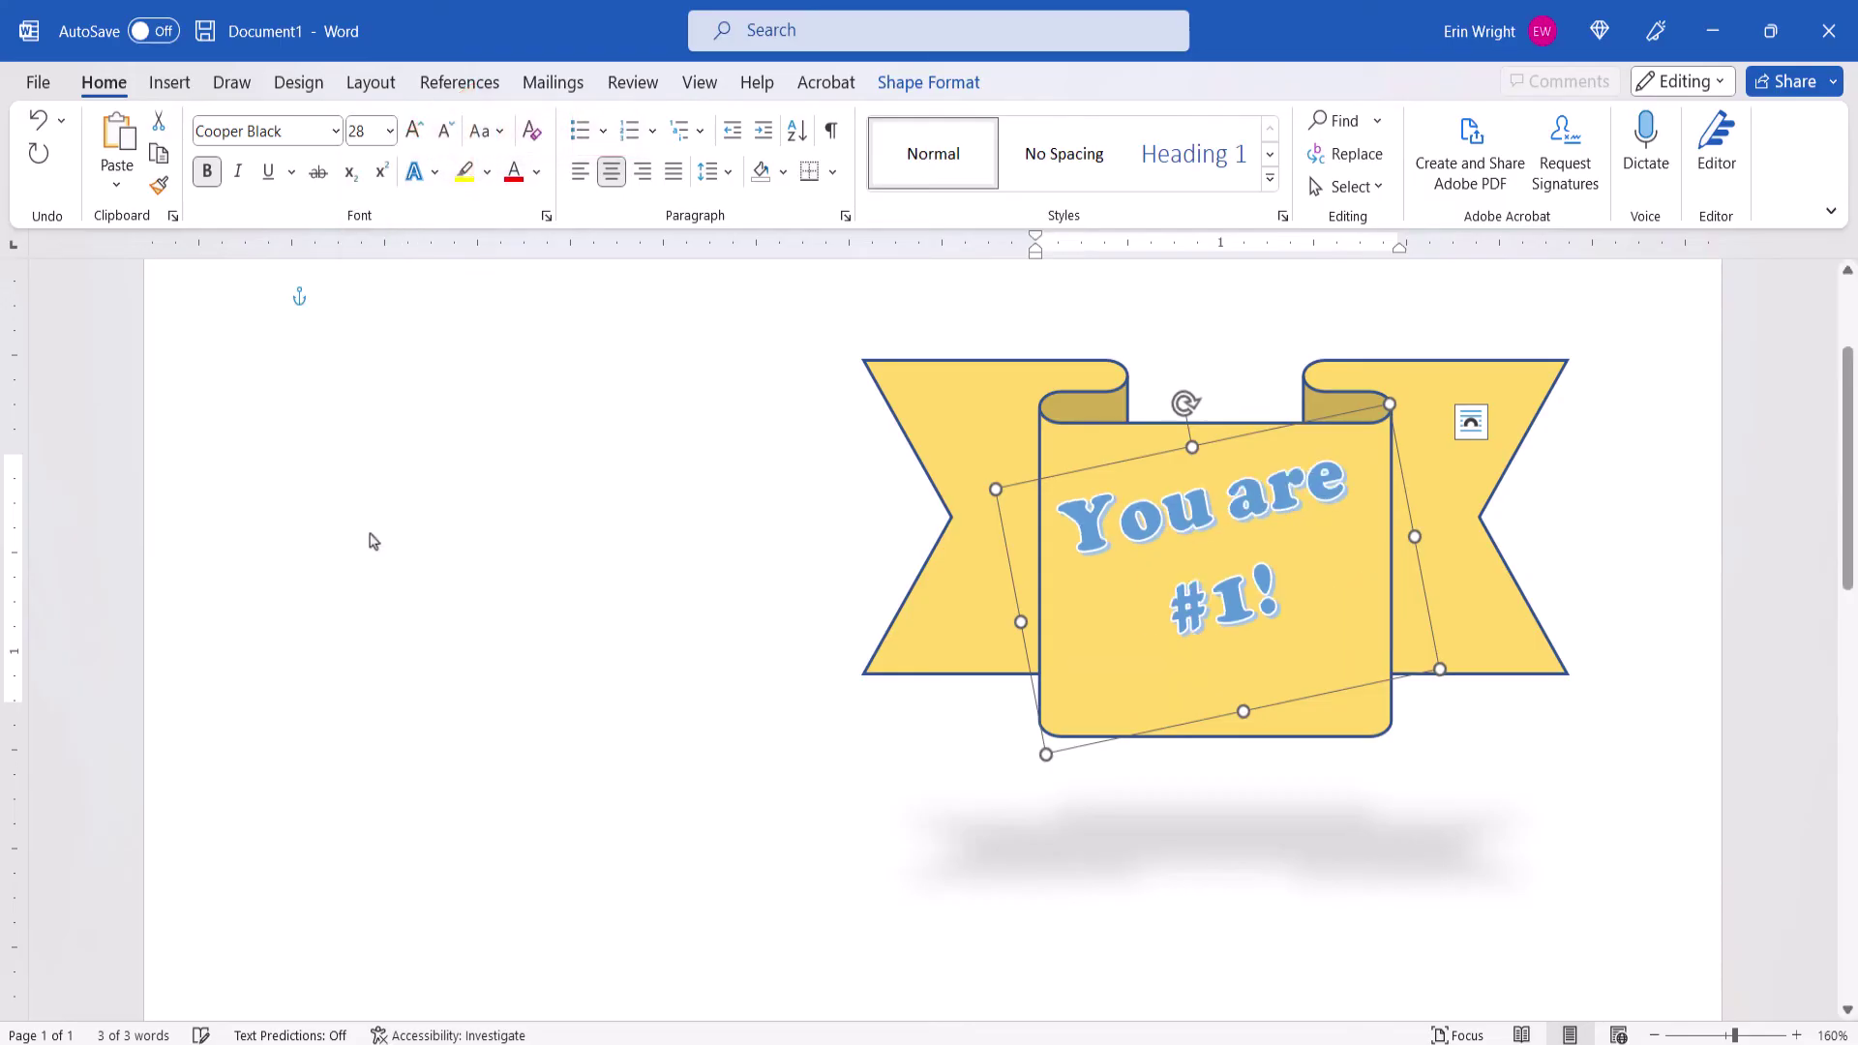
- Color the WordArt text dark navy and add a shadow effect
click(538, 174)
click(588, 366)
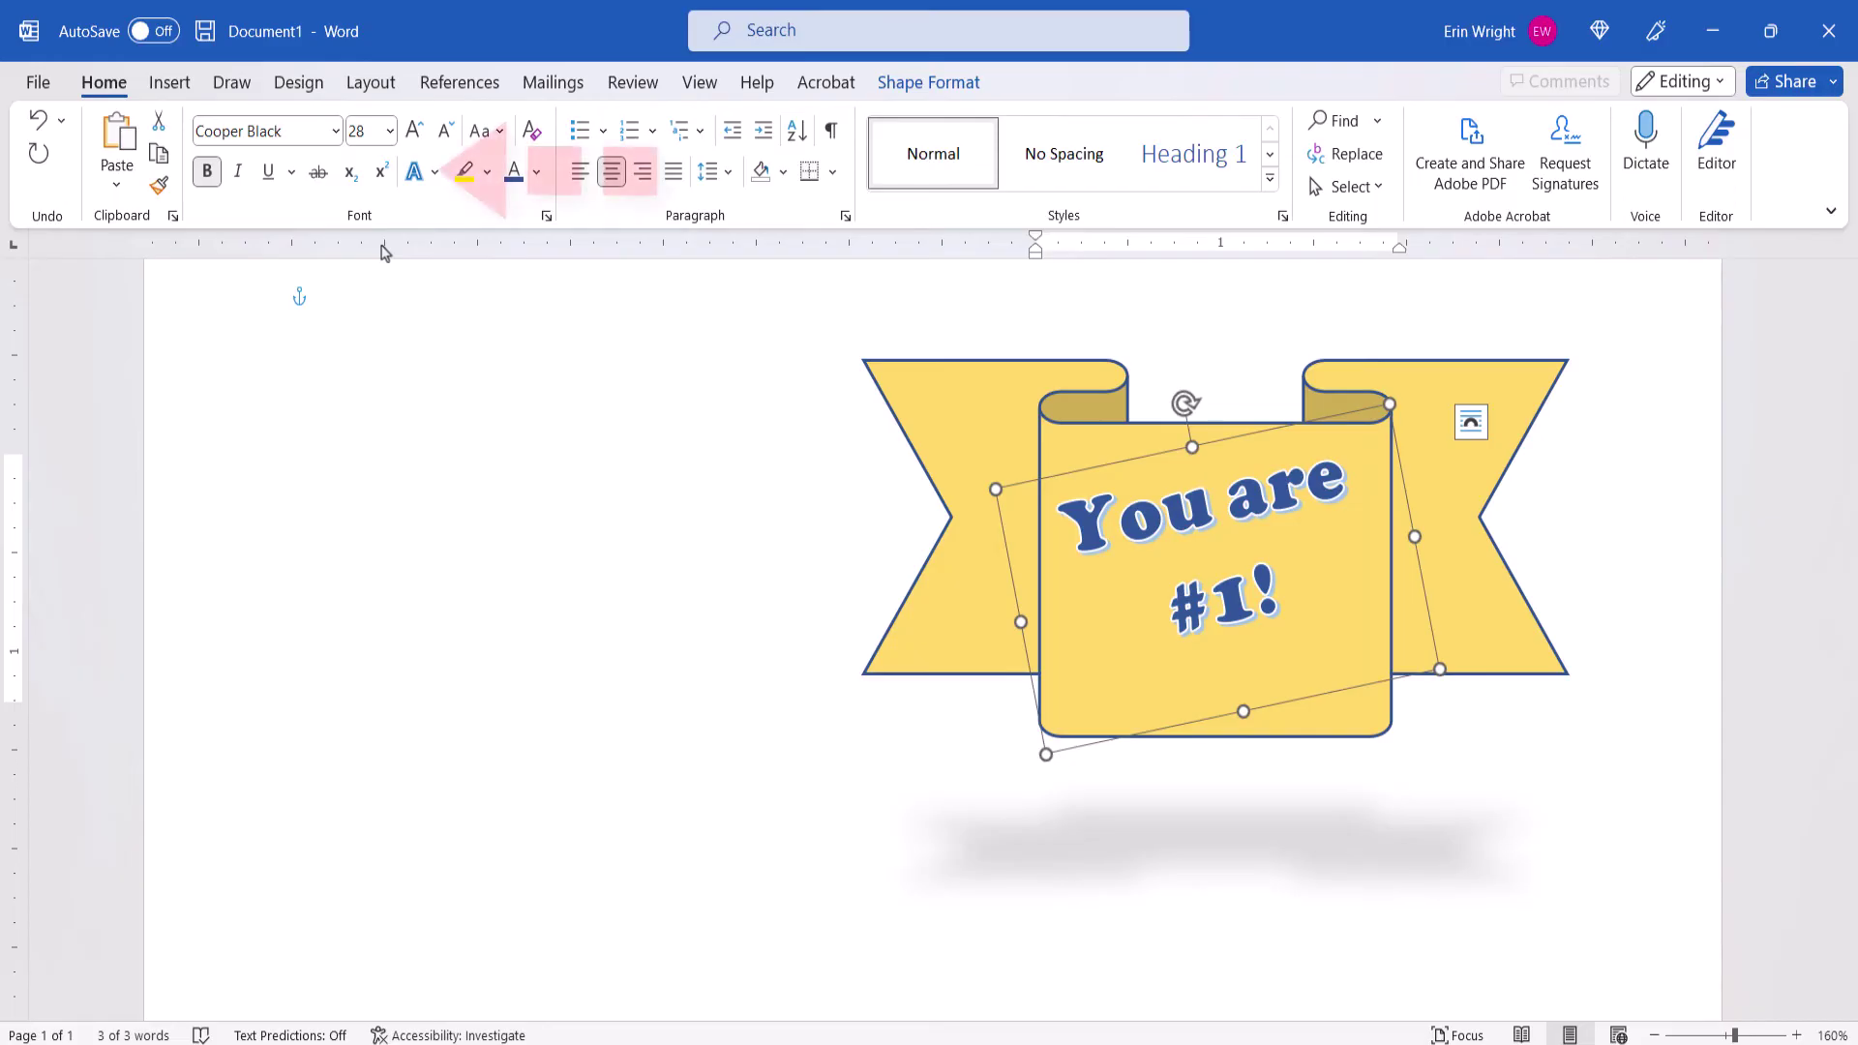
click(435, 172)
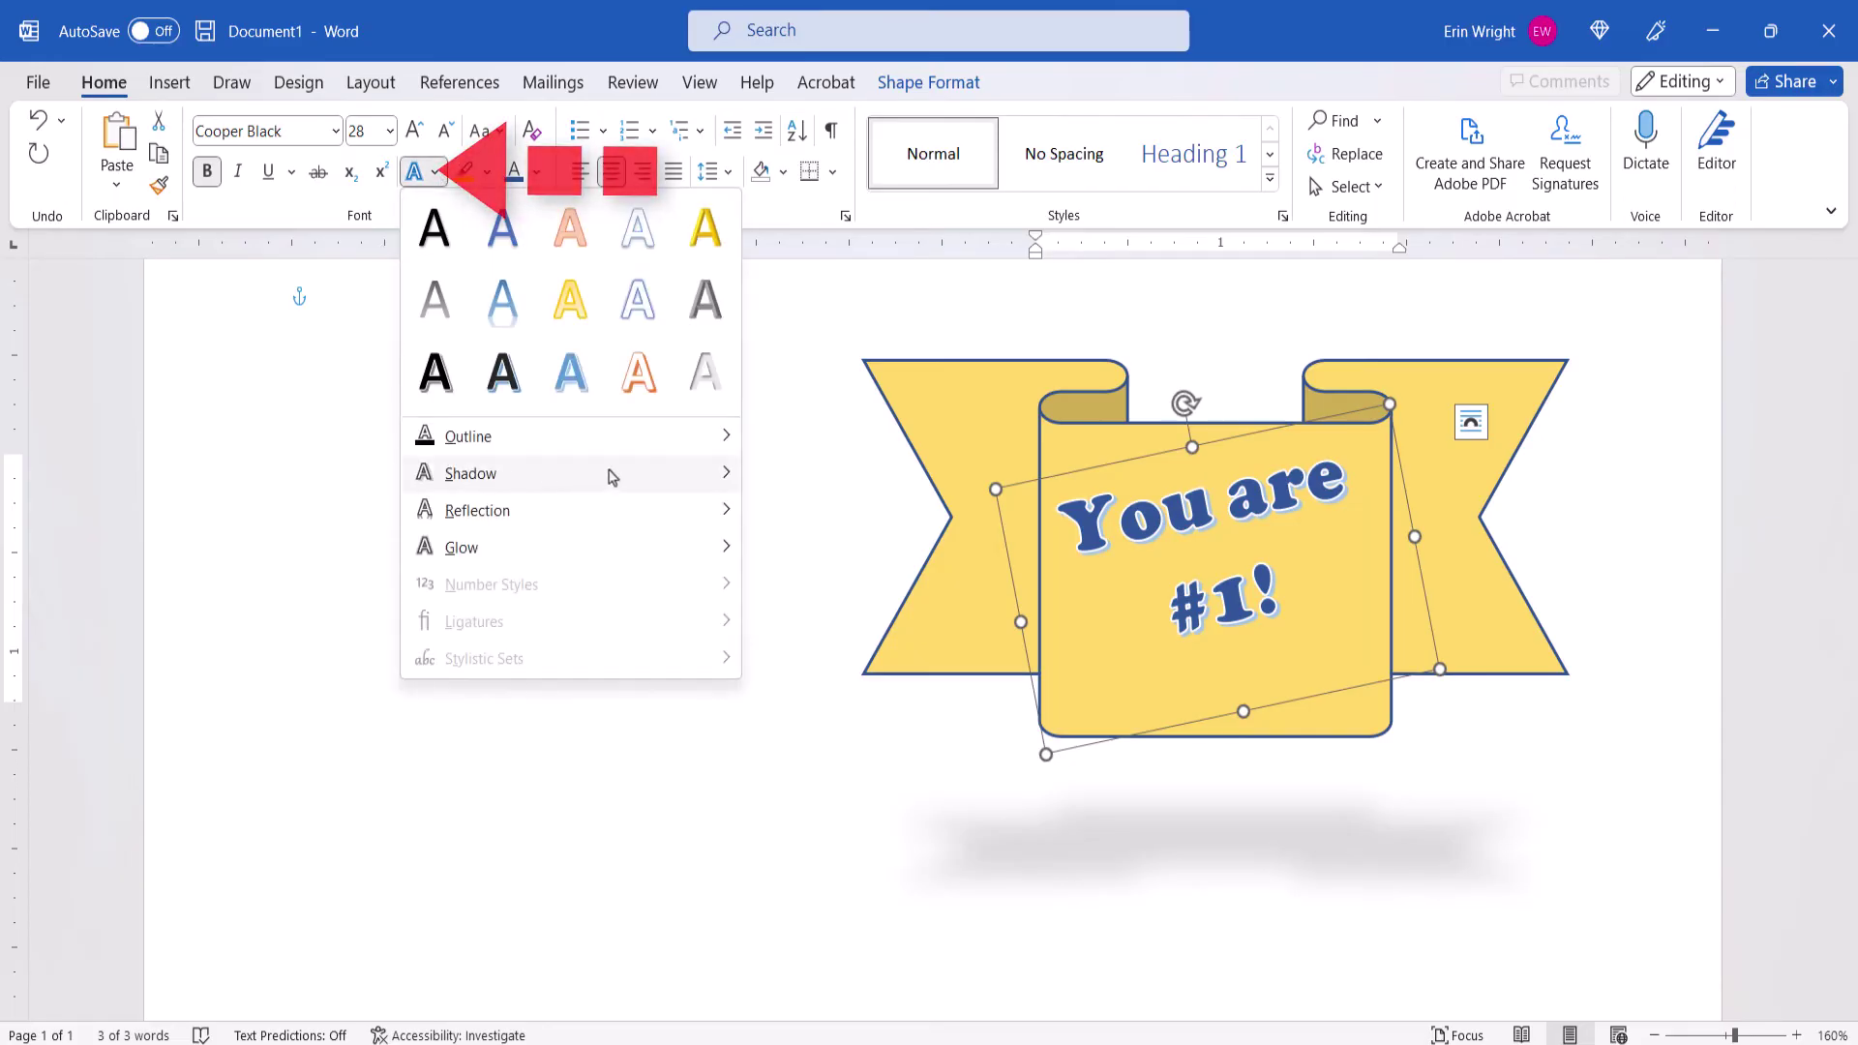
click(830, 496)
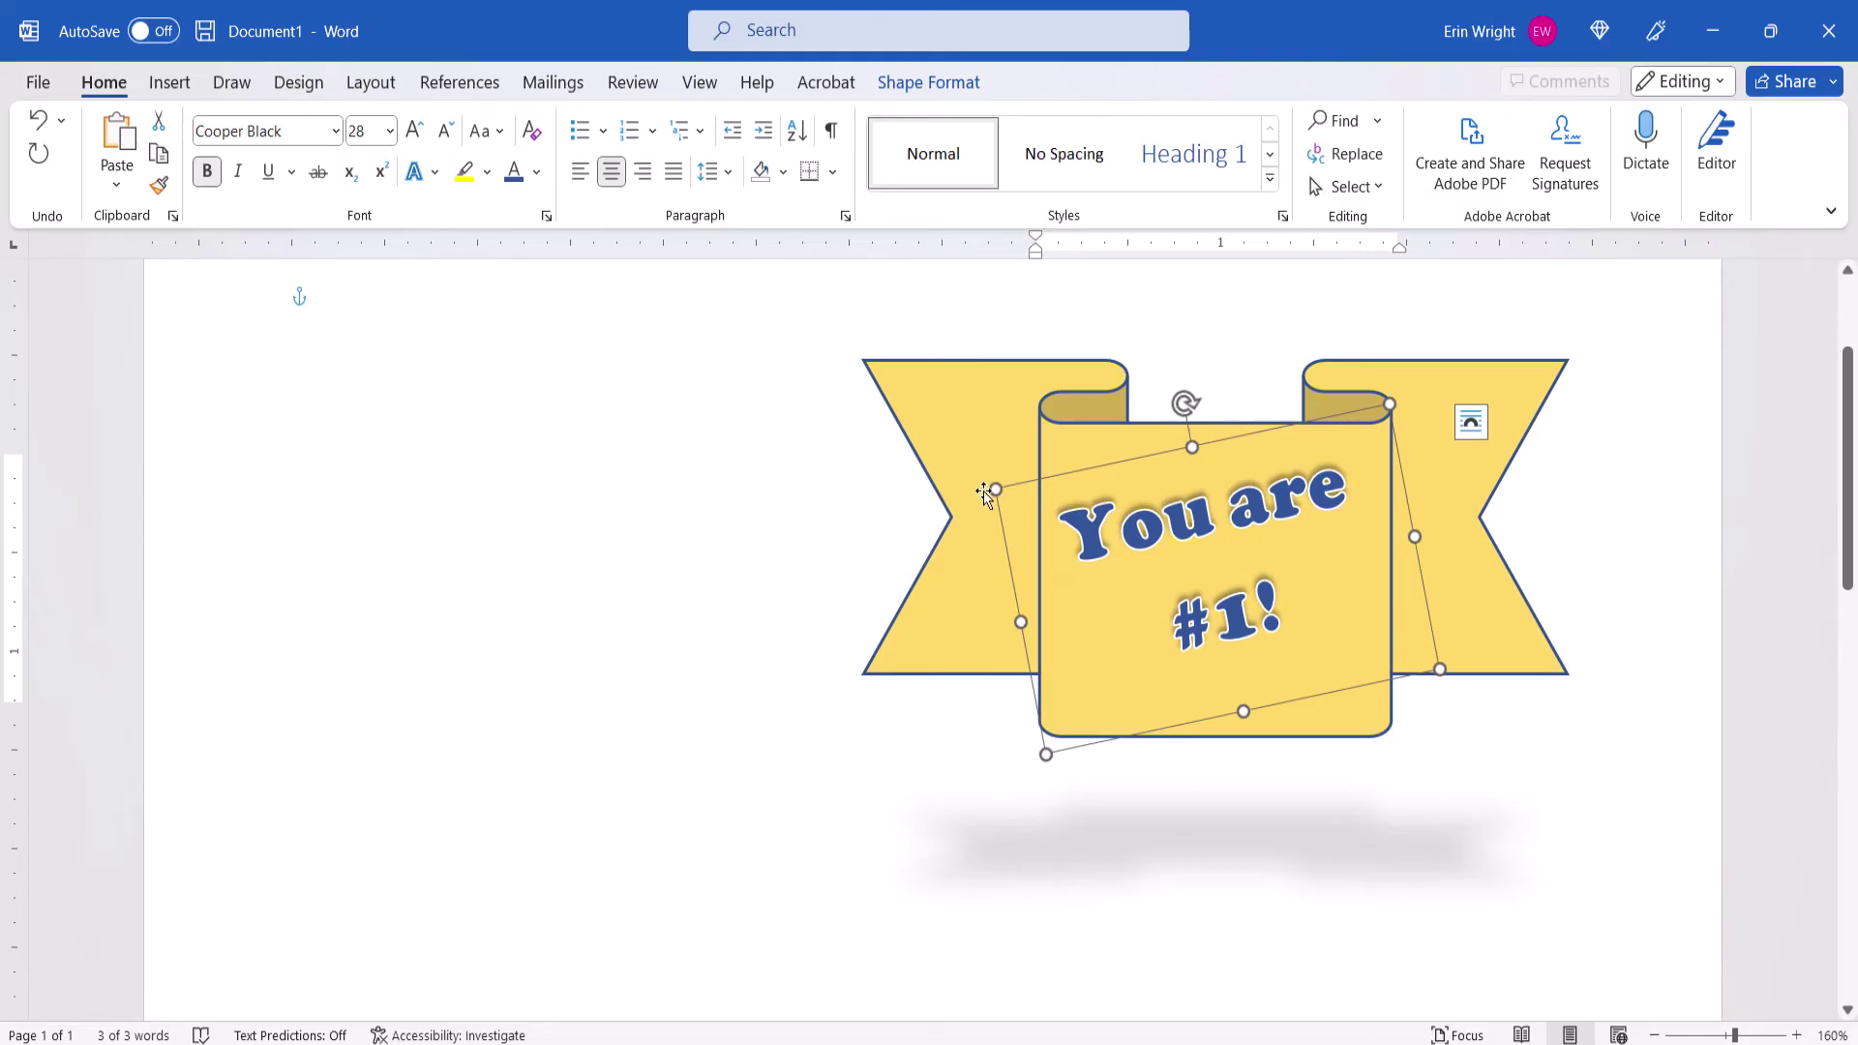
- Shift-select the banner with the WordArt and group them into one object
key(shift)
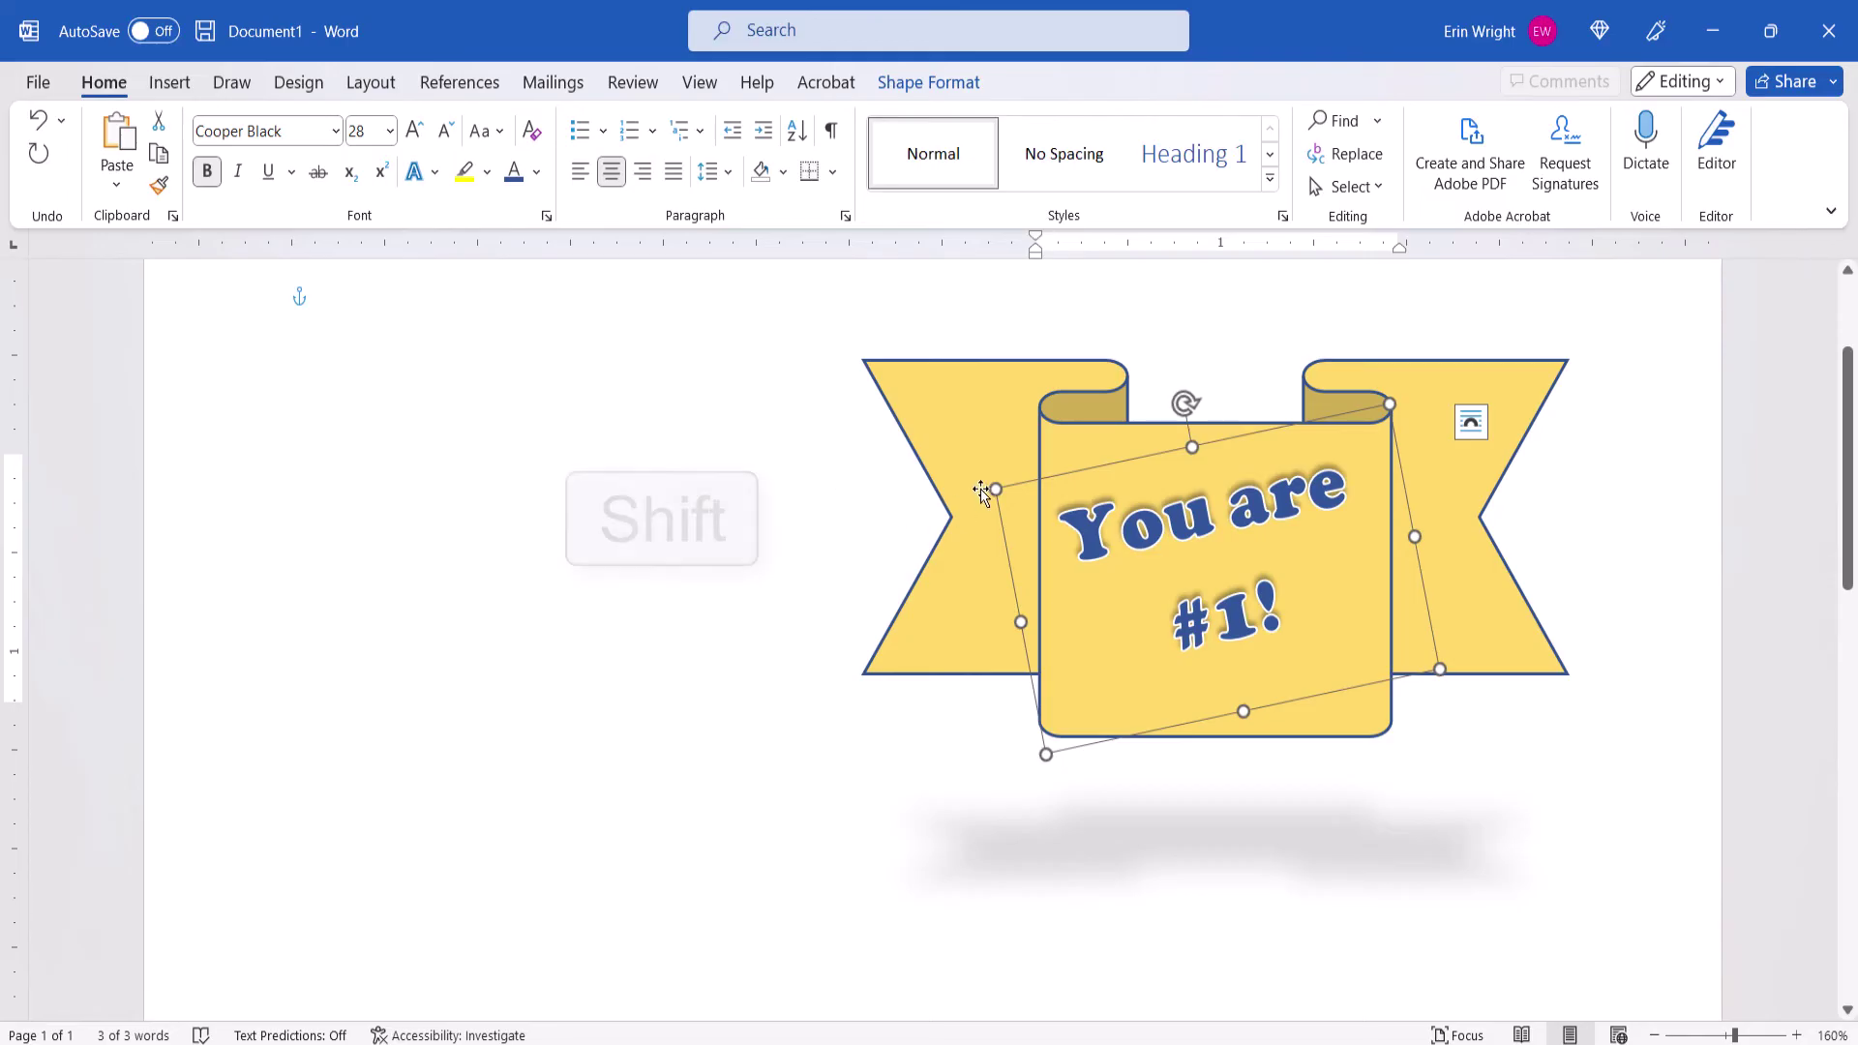
shift+click(978, 418)
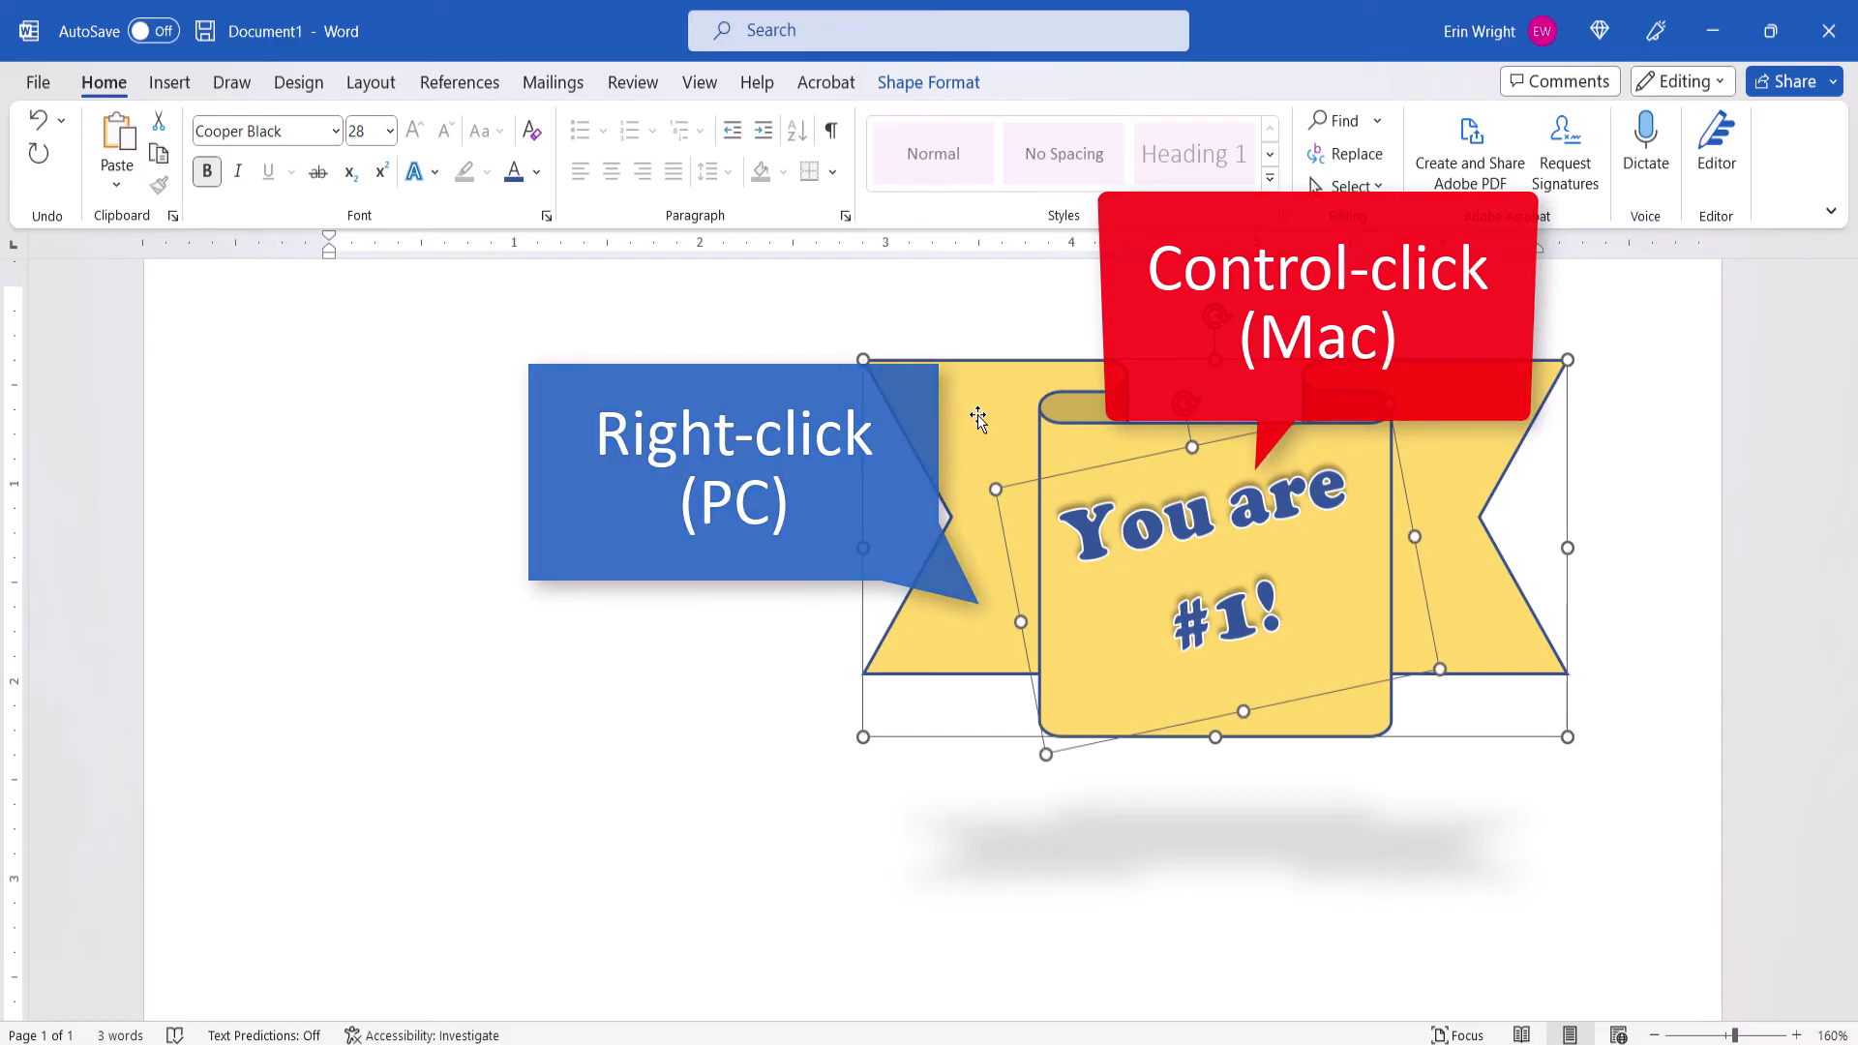
right_click(978, 416)
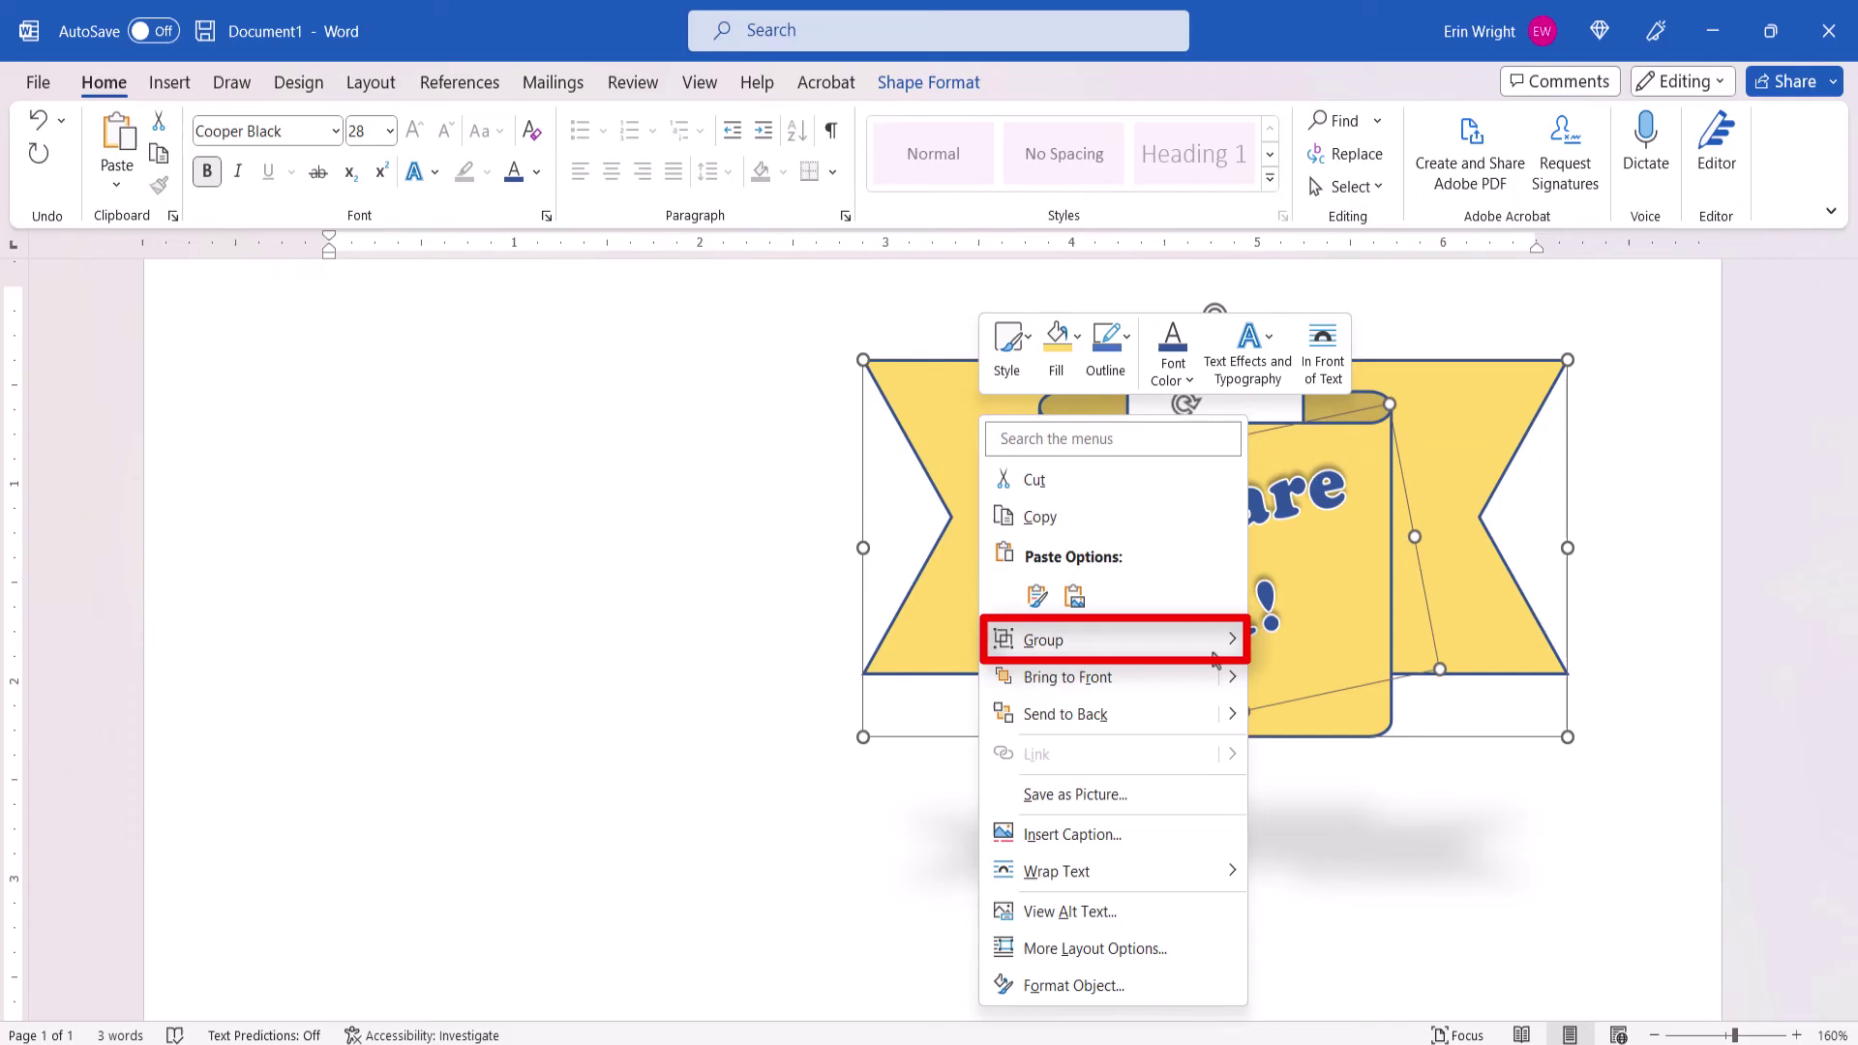
mouse_move(1103, 641)
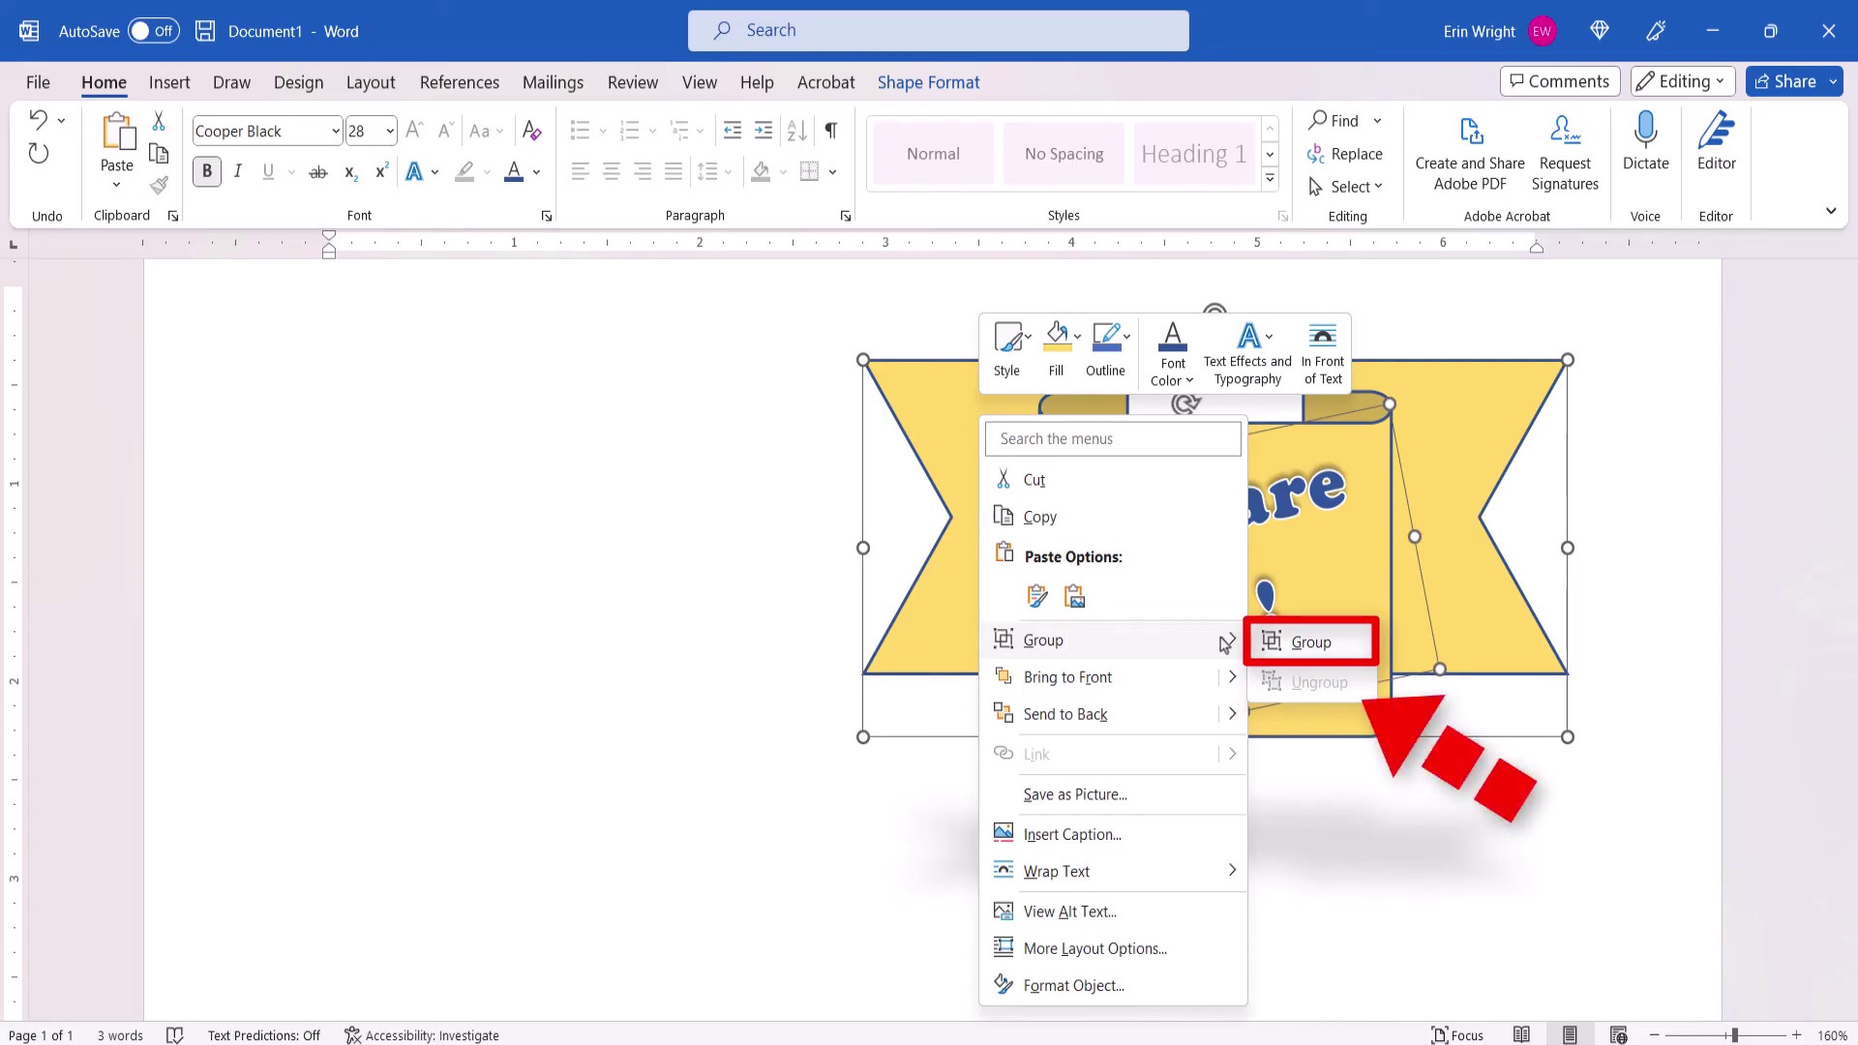
click(1258, 644)
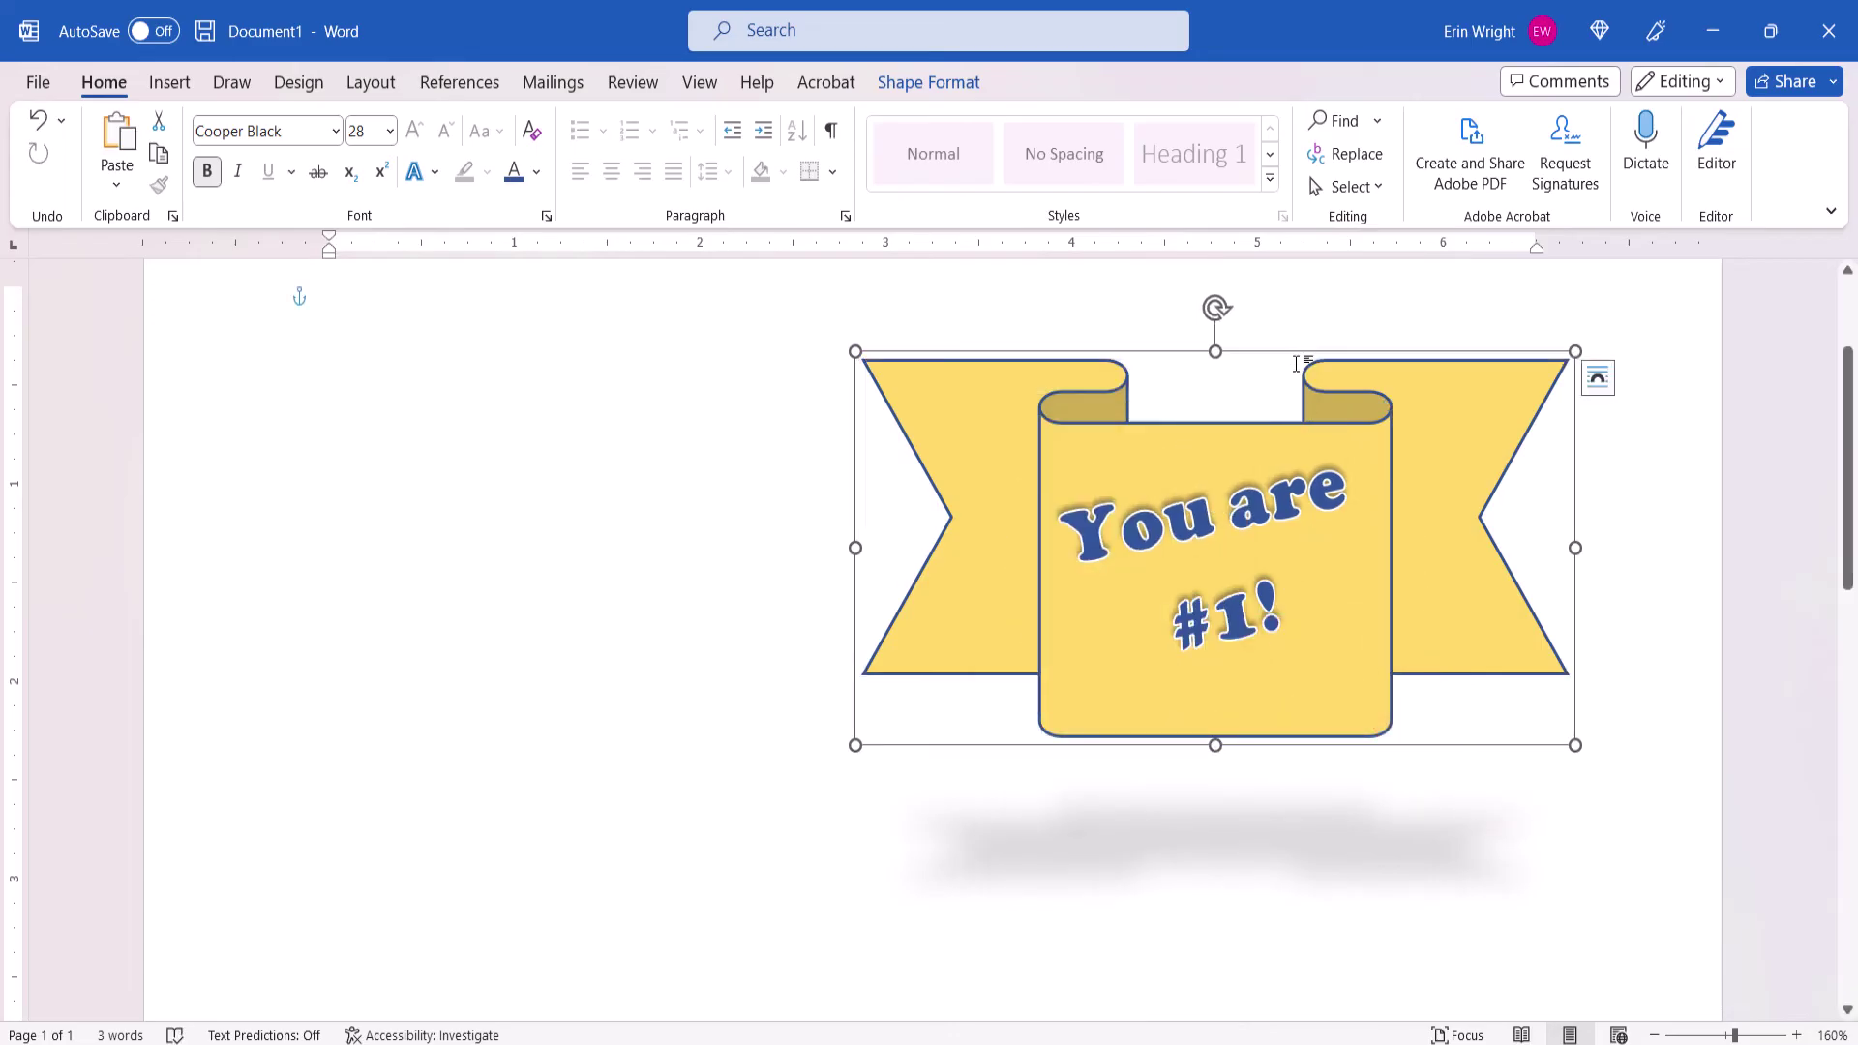
- Drag the grouped 'You are #1!' banner toward the left side of the page
mouse_move(1297, 363)
mouse_down()
mouse_move(934, 469)
mouse_move(745, 381)
mouse_up()
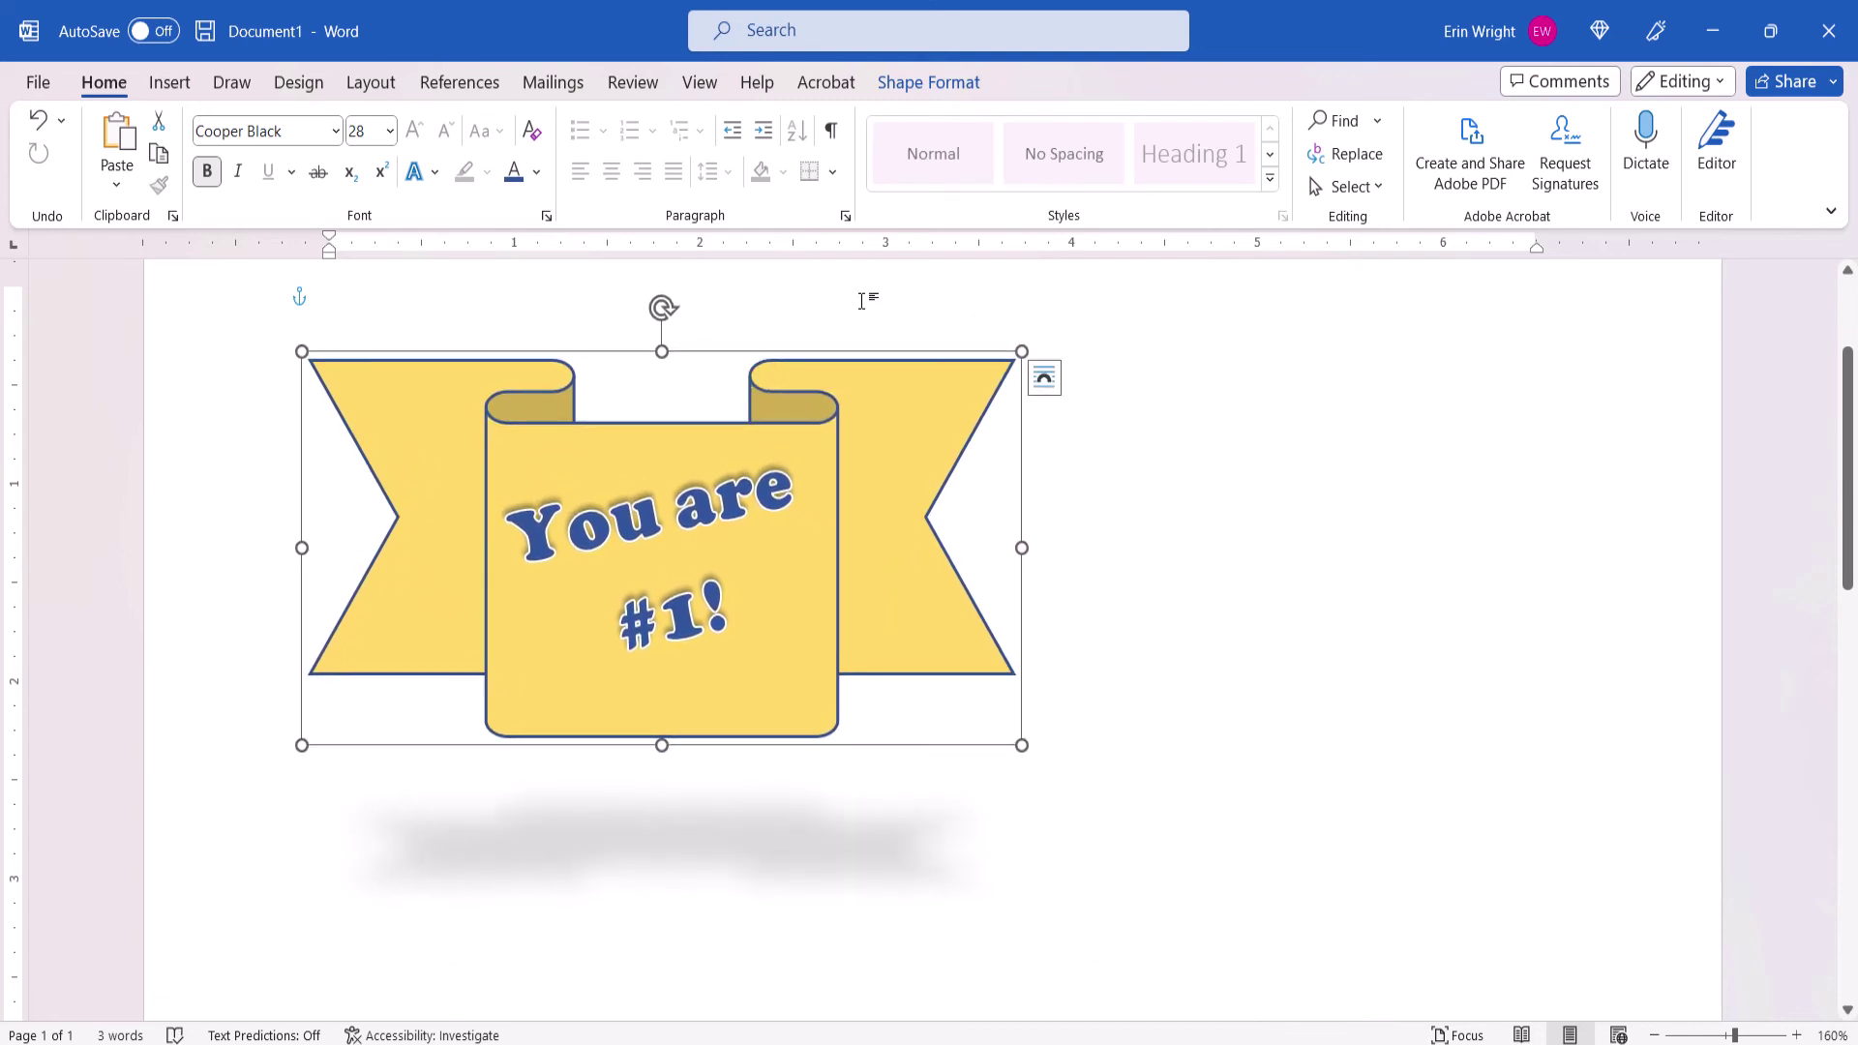